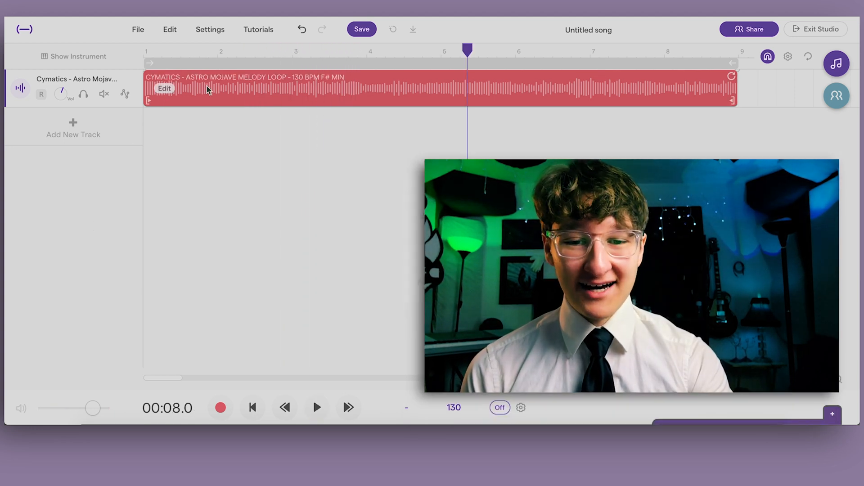
# Step: Turn the metronome on and play the melody loop from the start of the timeline
pyautogui.scroll(-3, 260, 98)
pyautogui.click(146, 51)
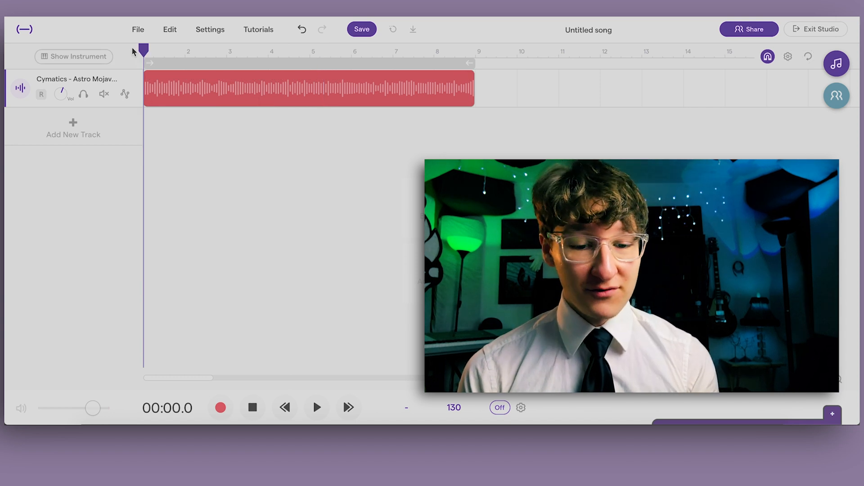
pyautogui.moveTo(247, 85)
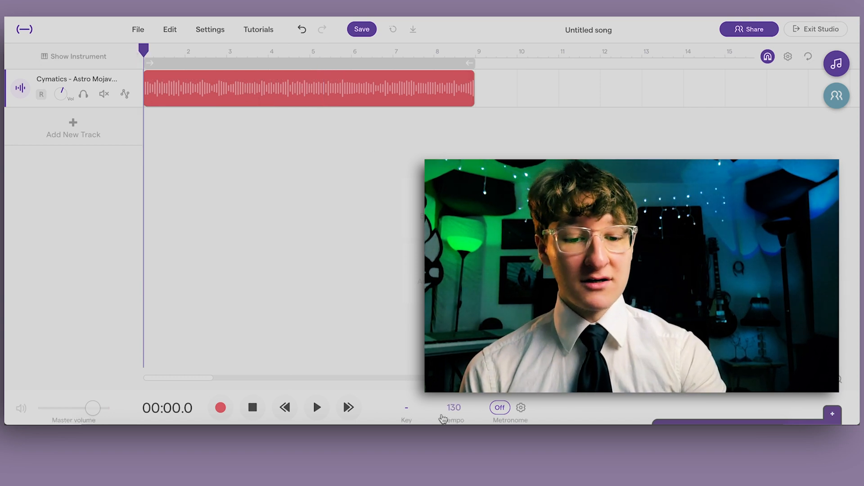
pyautogui.click(500, 407)
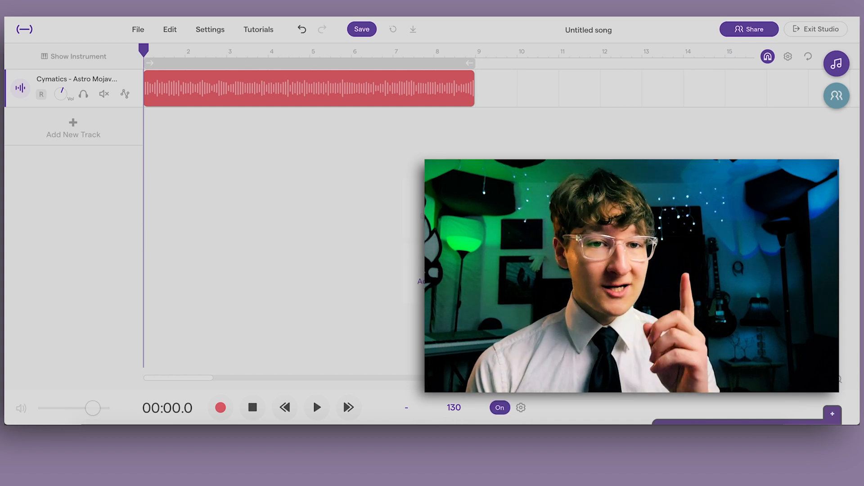
pyautogui.press('space')
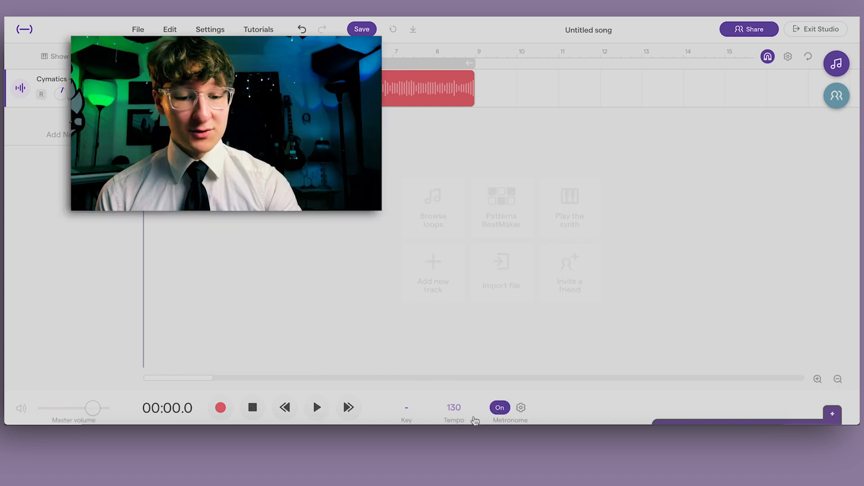
# Step: Set the song tempo to 145 BPM, adjust the existing audio to match it, and play the result
pyautogui.click(455, 409)
pyautogui.click(463, 343)
pyautogui.press('BackSpace')
pyautogui.press('BackSpace')
pyautogui.write('45')
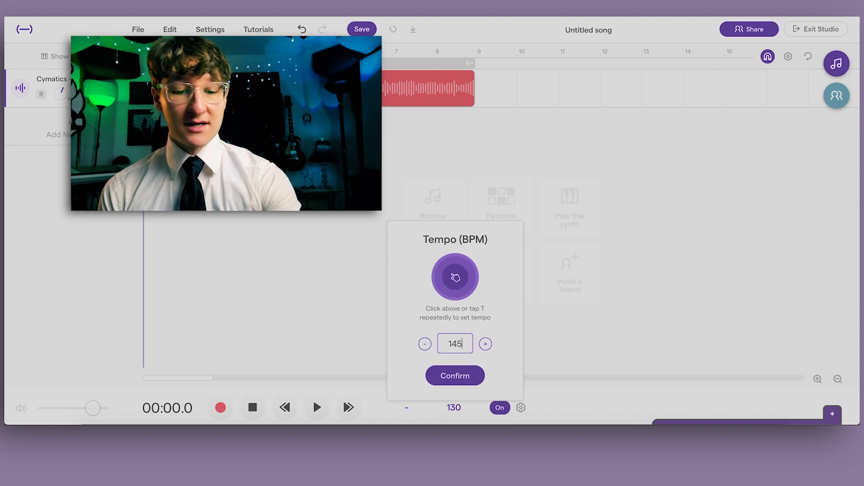
pyautogui.click(453, 378)
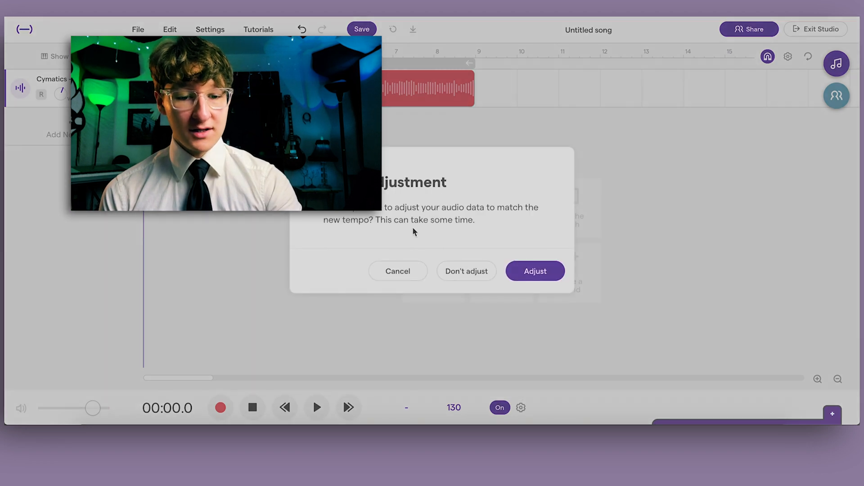
pyautogui.click(545, 275)
pyautogui.press('space')
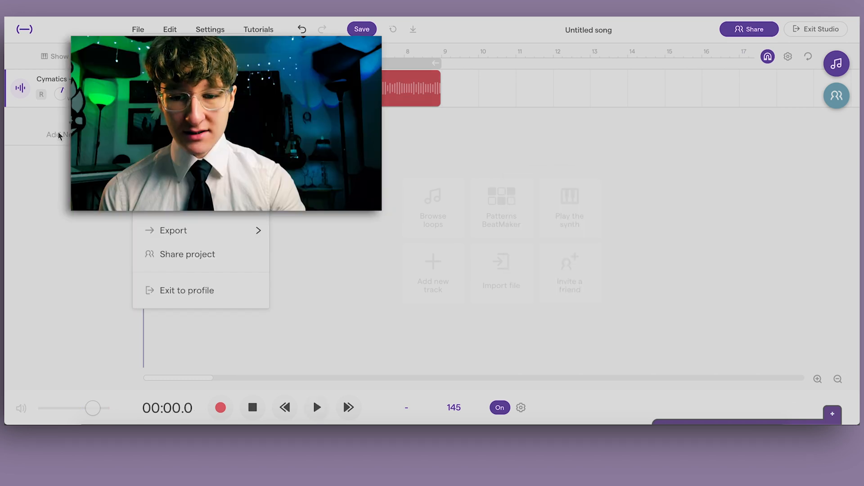
pyautogui.press('Escape')
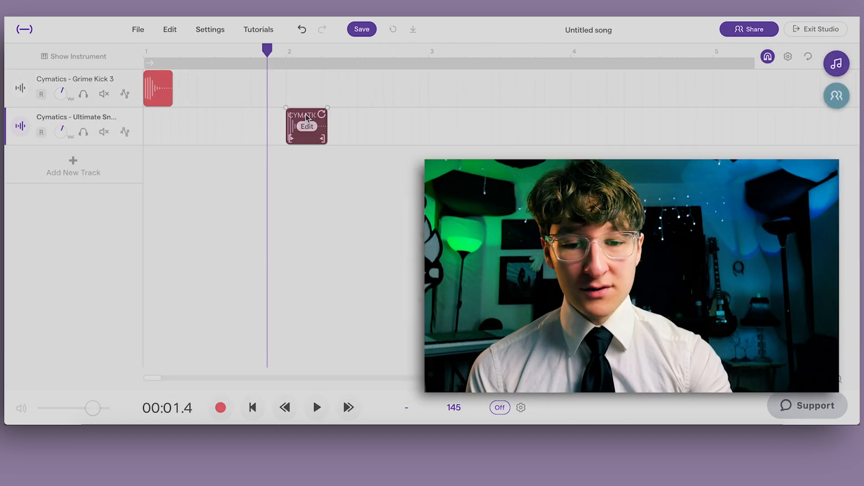
# Step: Move the Ultimate Snare clip from bar 2 to the third beat of bar 1 and audition the drum pattern
pyautogui.moveTo(306, 115); pyautogui.dragTo(253, 117)
pyautogui.moveTo(240, 117); pyautogui.dragTo(237, 117)
pyautogui.press('space')
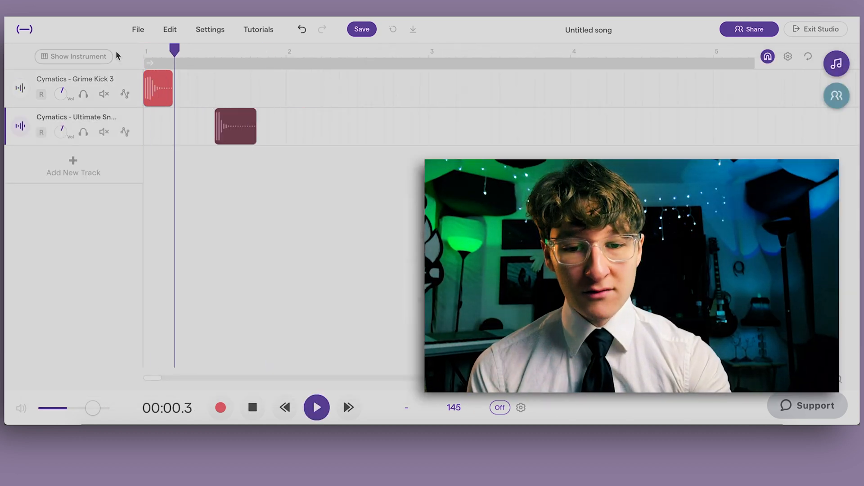
pyautogui.press('space')
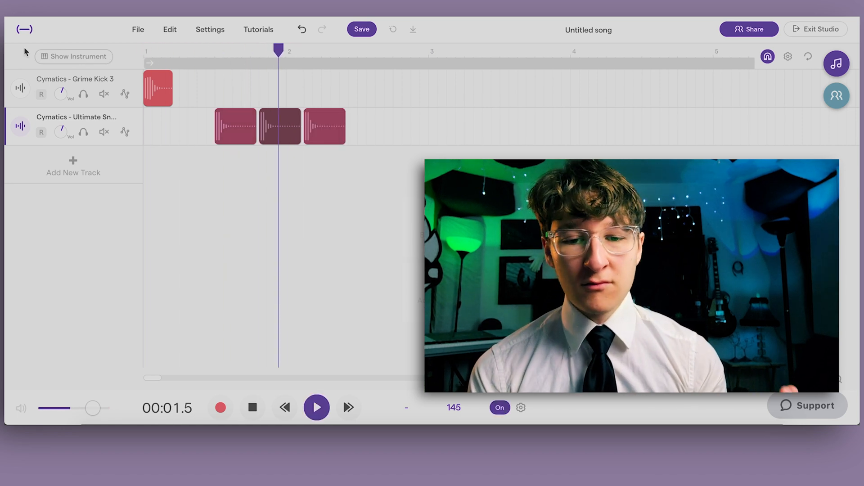
pyautogui.press('space')
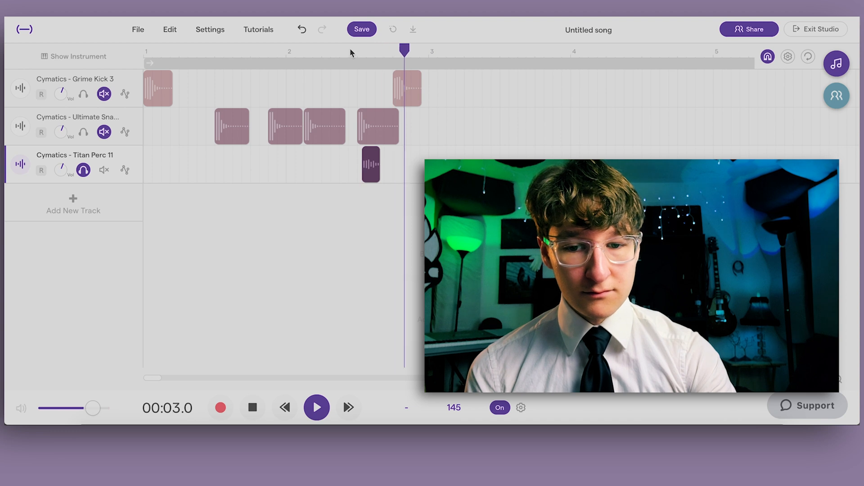
pyautogui.press('space')
# Step: Delete the last clip on the lower snare track and the two middle clips on the upper snare track, and play the pattern
pyautogui.scroll(3, 368, 162)
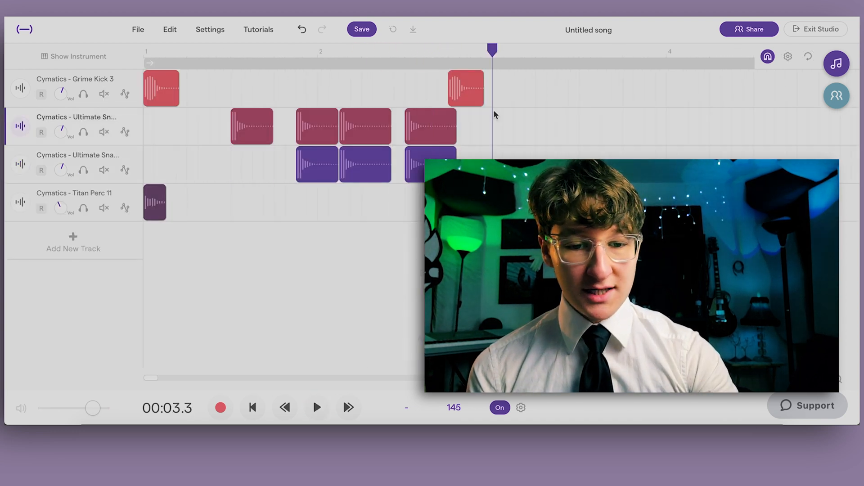
pyautogui.click(442, 166)
pyautogui.press('Delete')
pyautogui.moveTo(378, 104); pyautogui.dragTo(314, 130)
pyautogui.press('Delete')
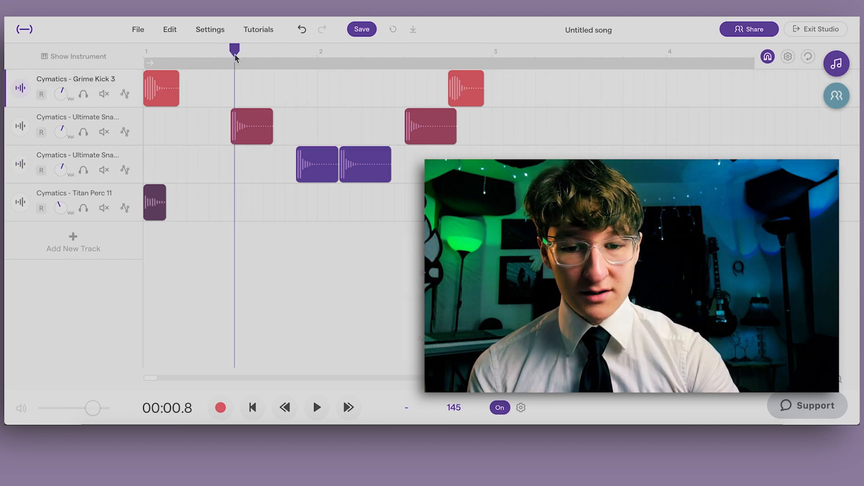
pyautogui.press('space')
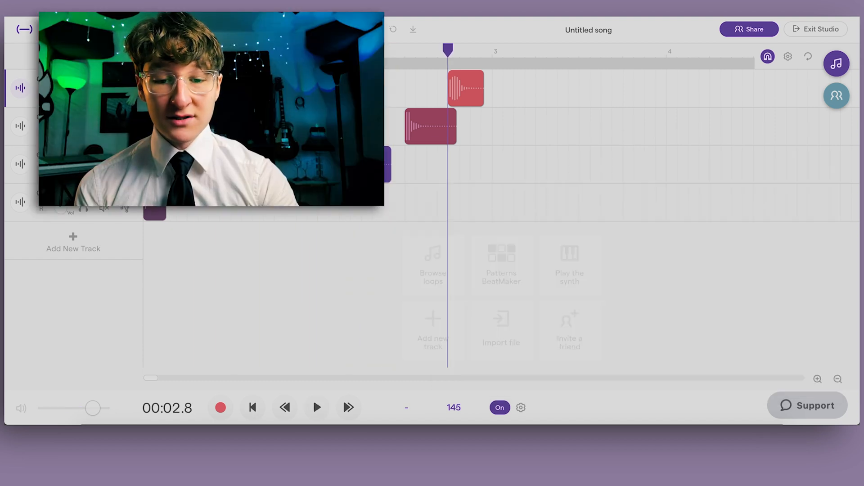
# Step: Apply a brighter pitch character to the first clip on the lower snare track
pyautogui.rightClick(321, 167)
pyautogui.moveTo(378, 332)
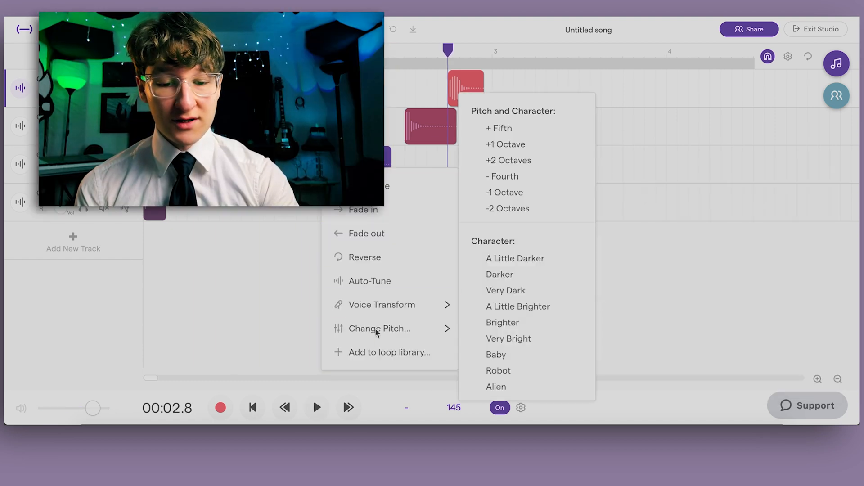
pyautogui.click(502, 315)
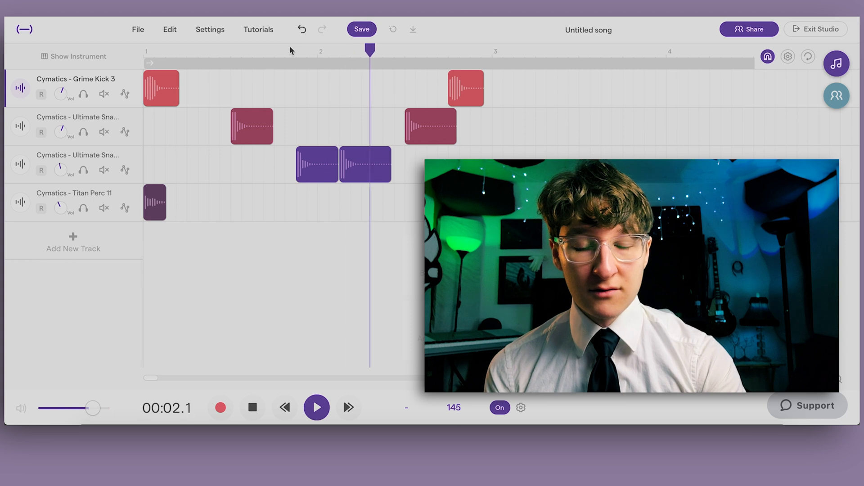
# Step: Replace the second clip on the lower snare track with a kick at the same position, and delete the kick just before bar 3
pyautogui.moveTo(356, 166); pyautogui.dragTo(356, 77)
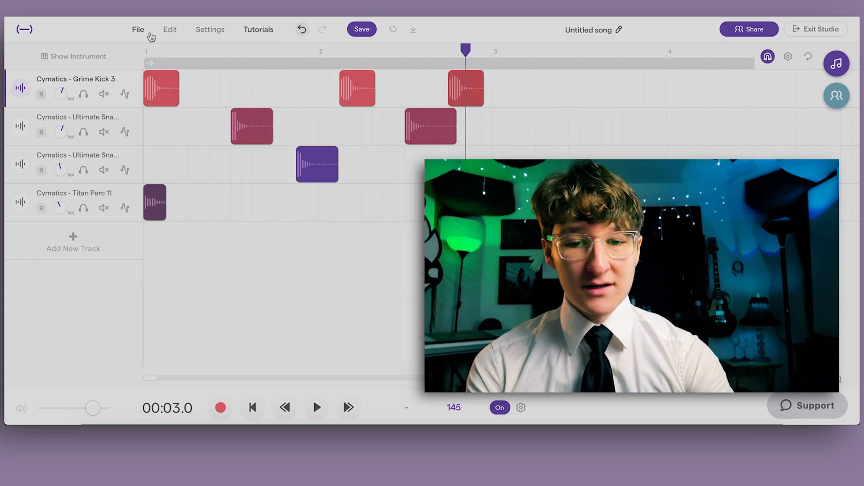
pyautogui.press('space')
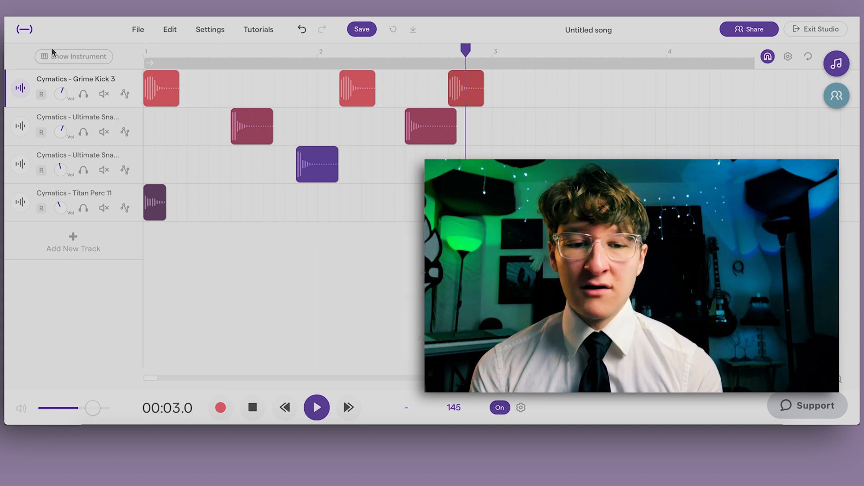
pyautogui.press('space')
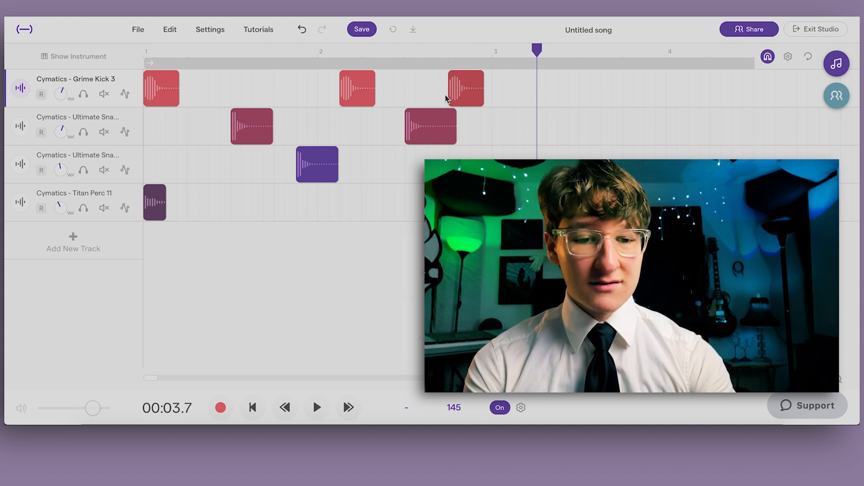
pyautogui.press('BackSpace')
# Step: Set the end of the loop region to bar 3 and audition the two-bar drum pattern
pyautogui.moveTo(220, 63); pyautogui.dragTo(240, 58)
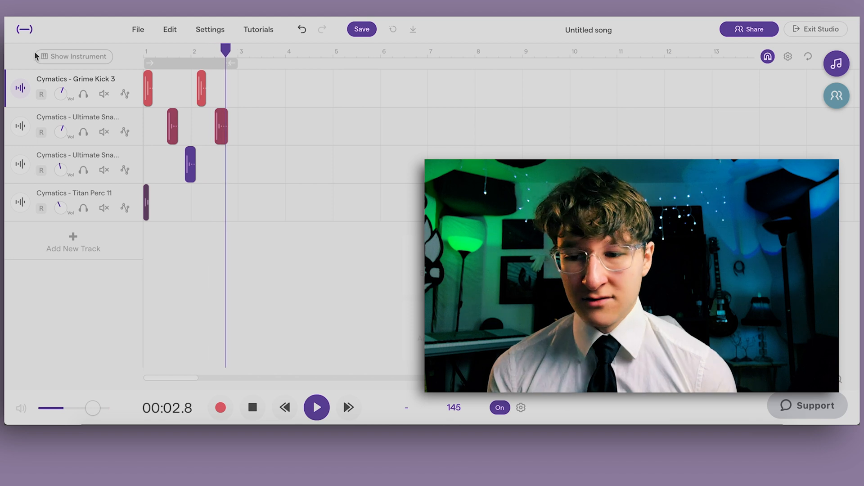
pyautogui.scroll(3, 327, 86)
pyautogui.press('space')
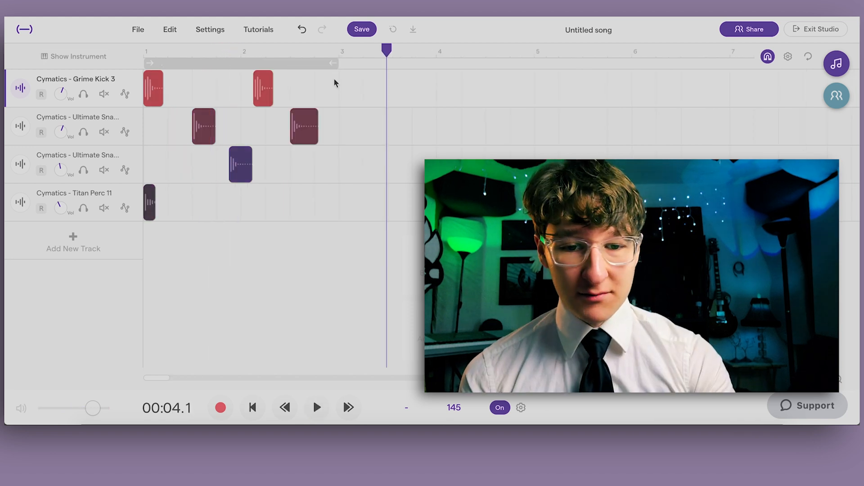
# Step: Duplicate the two-bar drum pattern across all four tracks until it fills bars 1 to 8
pyautogui.moveTo(334, 79); pyautogui.dragTo(143, 187)
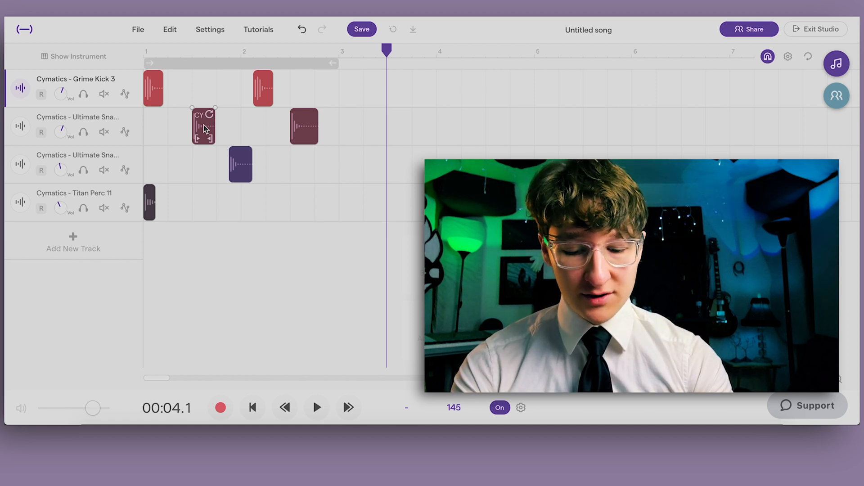
pyautogui.moveTo(204, 128); pyautogui.dragTo(400, 131)
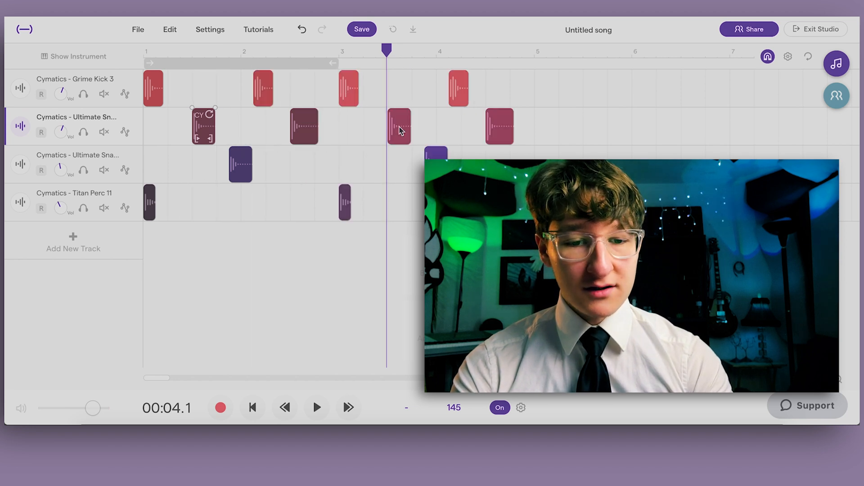
pyautogui.moveTo(531, 85); pyautogui.dragTo(204, 181)
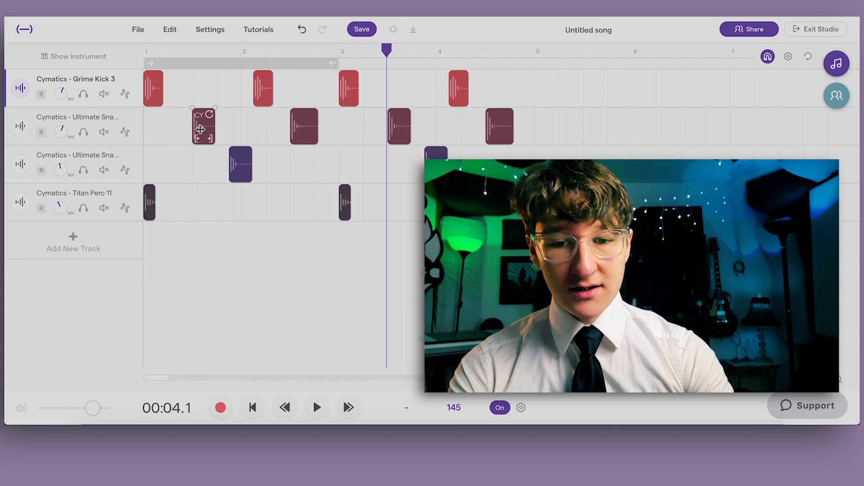
pyautogui.moveTo(207, 135); pyautogui.dragTo(595, 140)
pyautogui.scroll(-5, 403, 137)
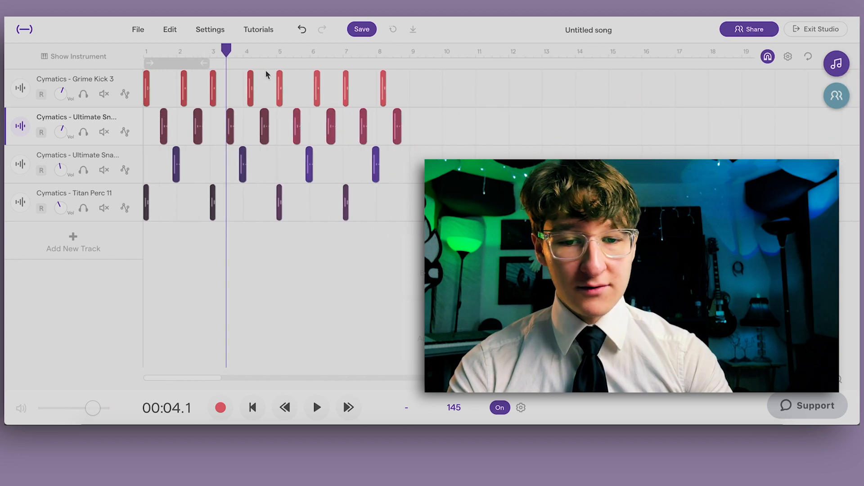
# Step: Extend the loop region to the start of bar 9, audition the pattern, and turn looping on
pyautogui.moveTo(204, 63); pyautogui.dragTo(400, 64)
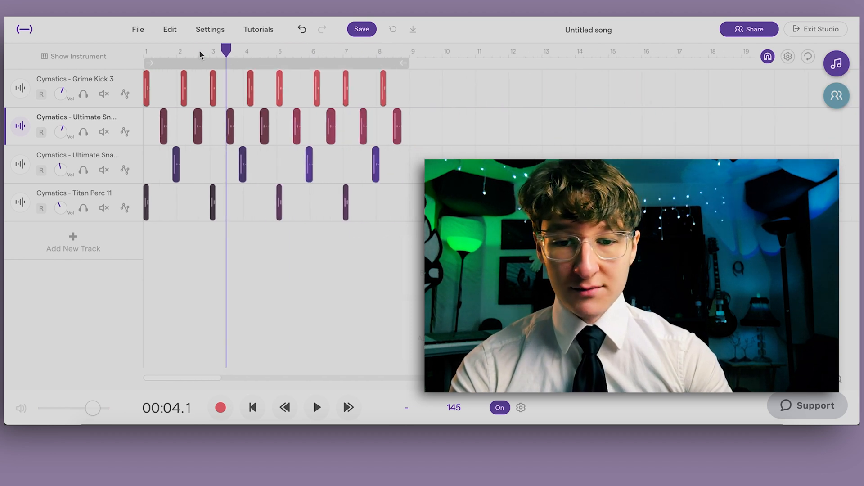
pyautogui.moveTo(199, 55); pyautogui.dragTo(6, 75)
pyautogui.press('space')
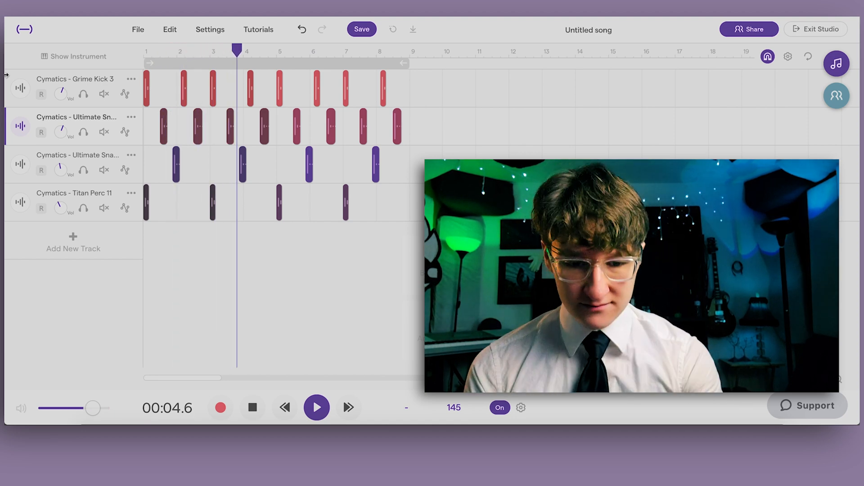
pyautogui.press('space')
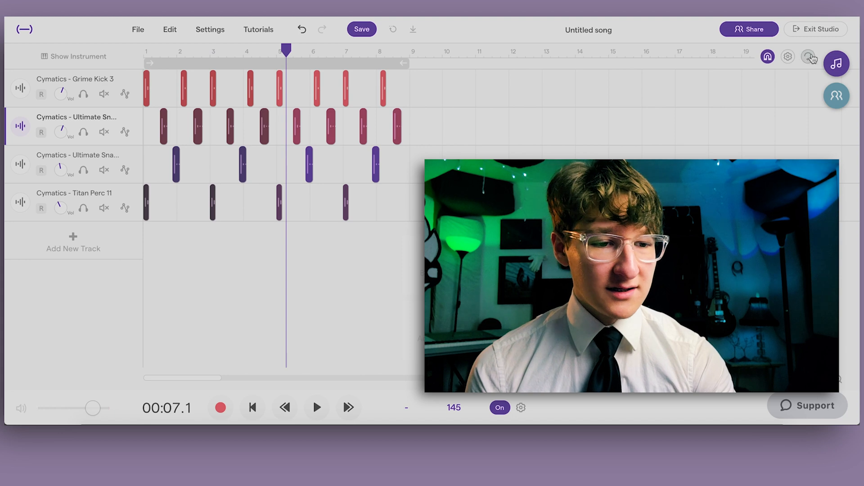
pyautogui.press('l')
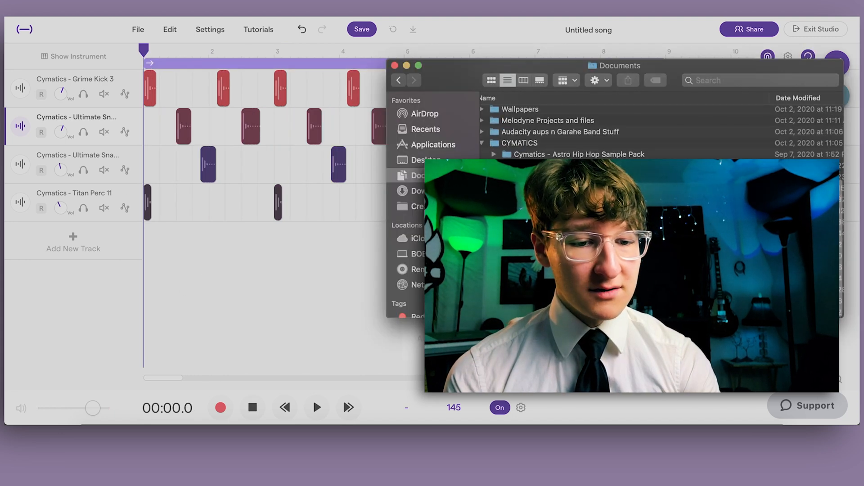
# Step: Import Cymatics - Astro Gazing Hihat.wav from the Astro Hip Hop pack's Hihats folder onto a new track below the percussion
pyautogui.scroll(5, 630, 131)
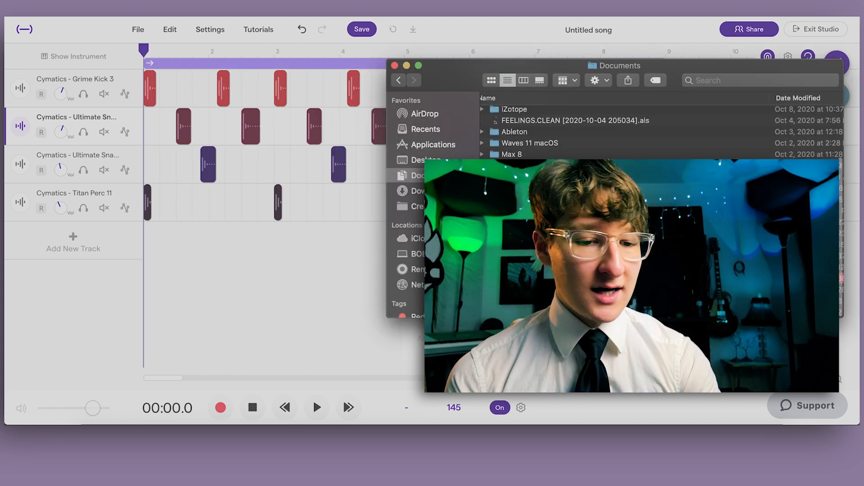
pyautogui.scroll(5, 630, 131)
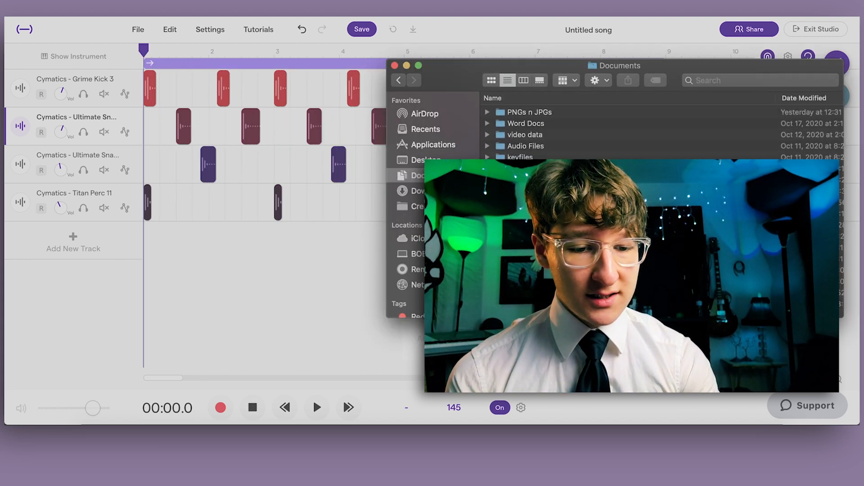
pyautogui.scroll(-2, 630, 131)
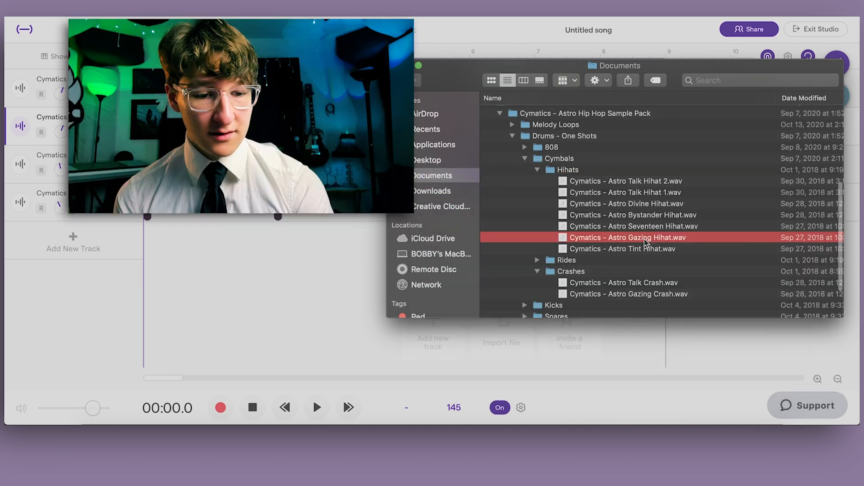
pyautogui.moveTo(625, 237); pyautogui.dragTo(166, 231)
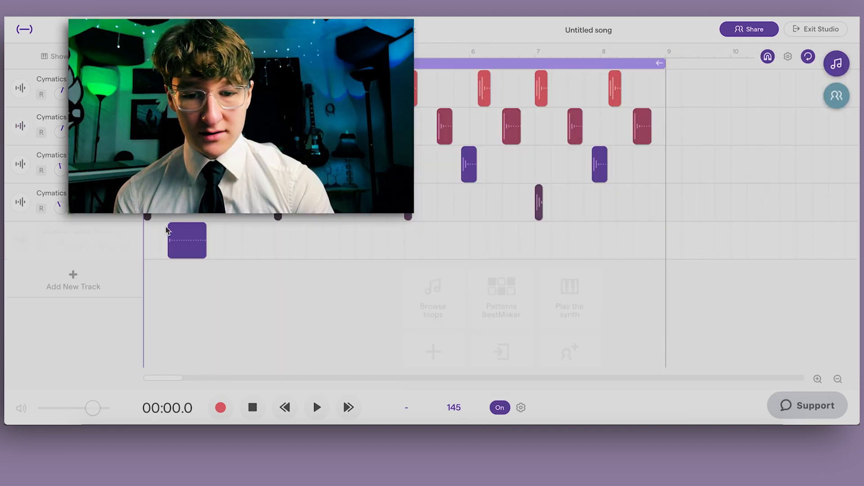
# Step: Start the Astro Gazing hi-hat clip at the end of bar 1's percussion hit and trim it to a short hit
pyautogui.press('space')
pyautogui.press('space')
pyautogui.scroll(4, 239, 289)
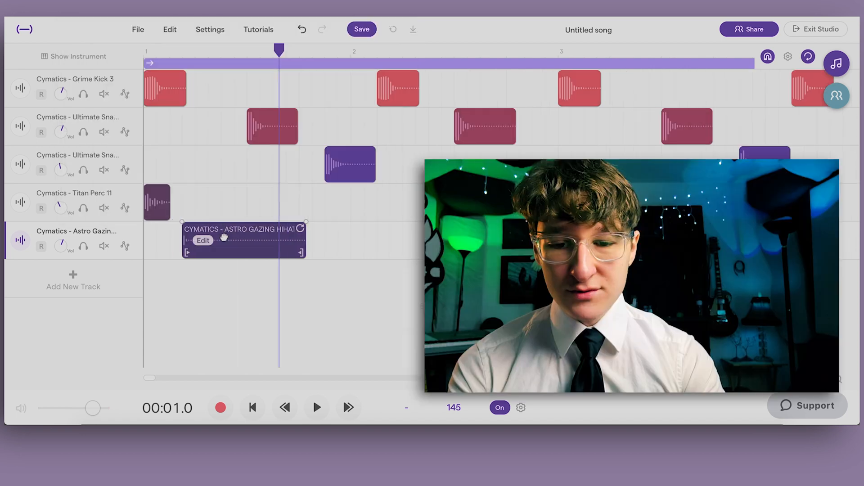
pyautogui.moveTo(224, 237); pyautogui.dragTo(221, 239)
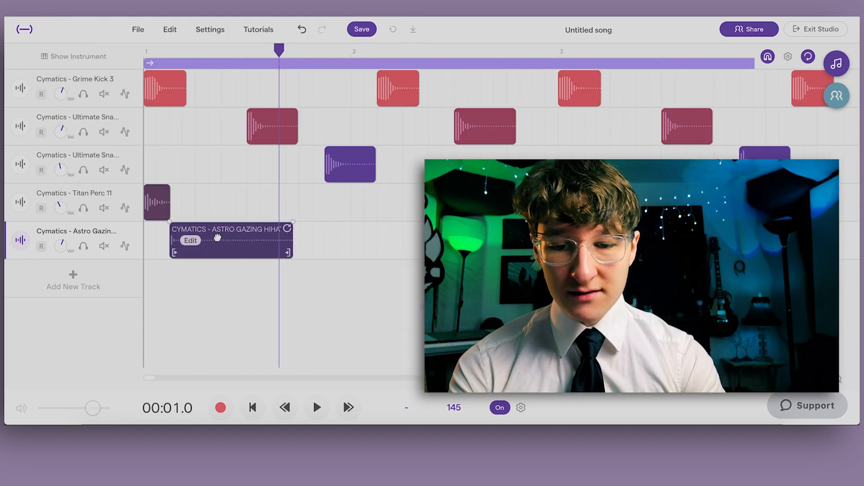
pyautogui.press('space')
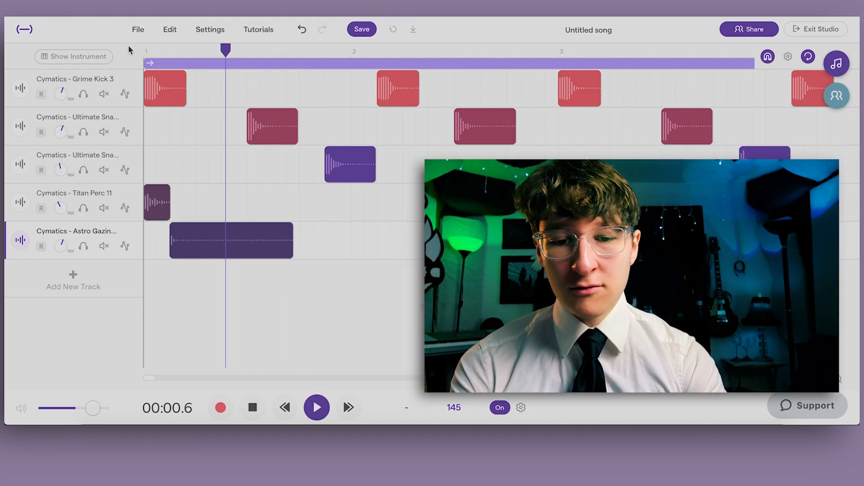
pyautogui.press('space')
pyautogui.moveTo(287, 252); pyautogui.dragTo(242, 253)
pyautogui.scroll(4, 207, 246)
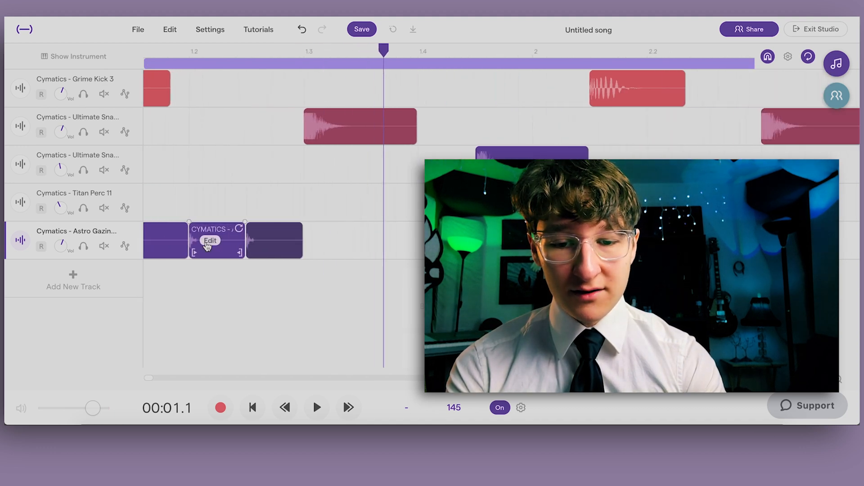
# Step: Open the pitch-change options for the trimmed hi-hat clip just before beat 1.3
pyautogui.rightClick(210, 246)
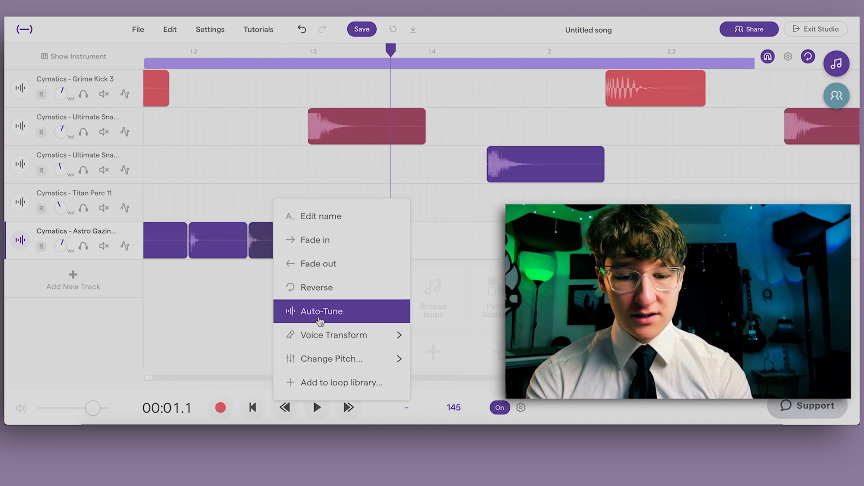
pyautogui.moveTo(338, 363)
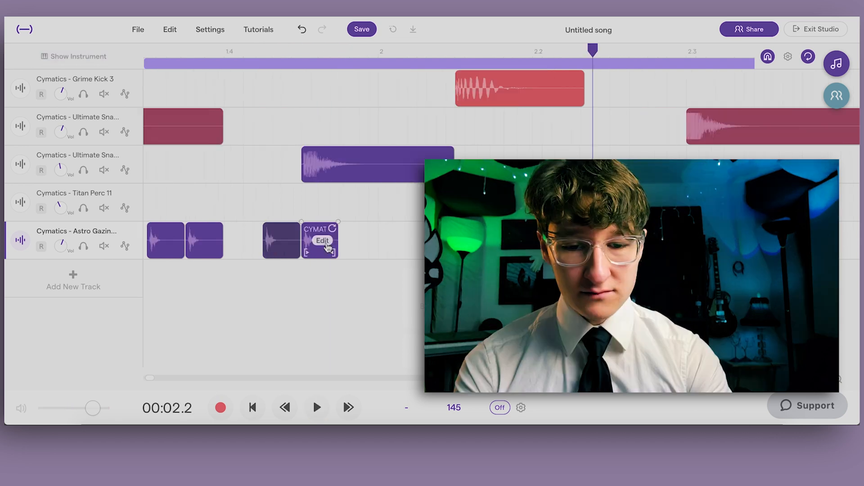
# Step: Audition the hi-hat pattern from beat 3.3 through the fast roll leading into bar 4
pyautogui.scroll(5, 317, 246)
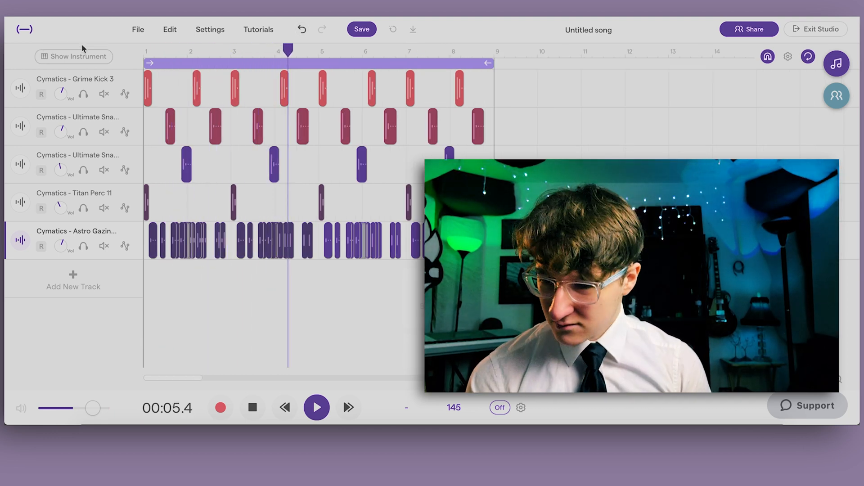
pyautogui.press('space')
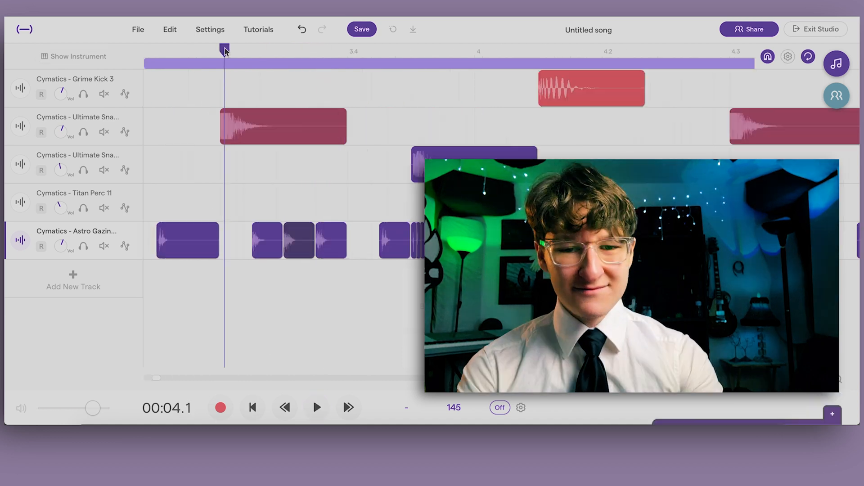
pyautogui.press('space')
pyautogui.press('space')
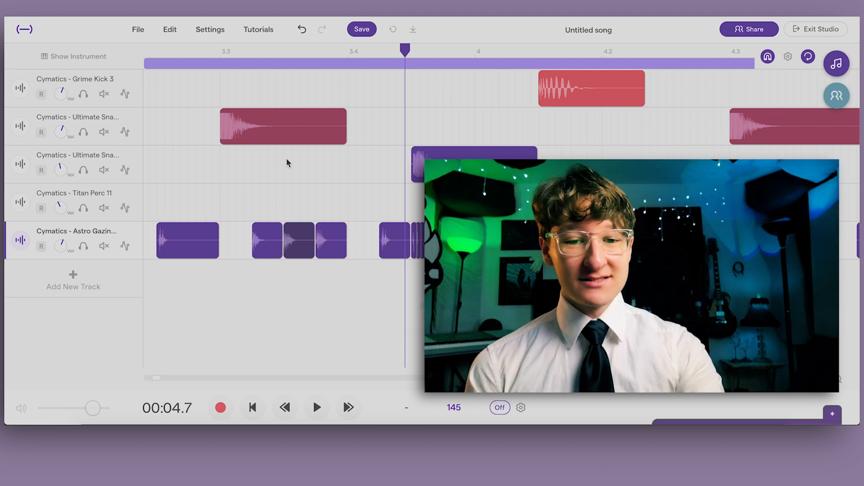
pyautogui.click(225, 53)
pyautogui.press('space')
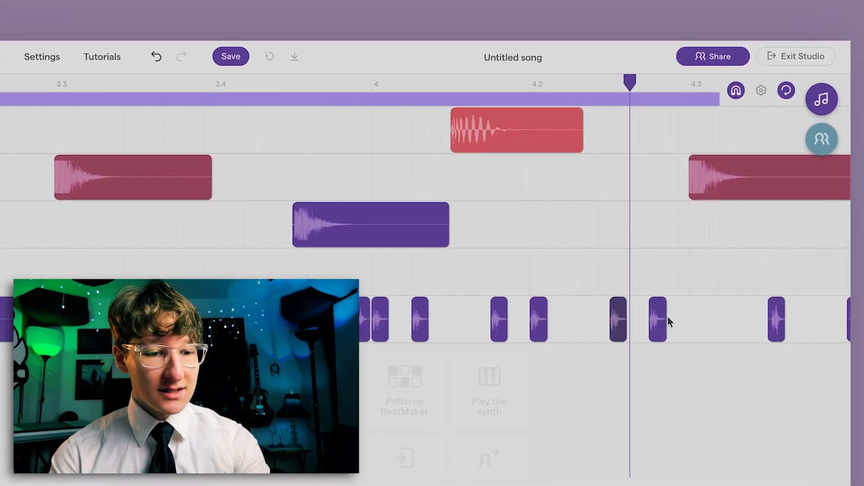
# Step: Toggle grid snapping and reposition the short hi-hat hits before beat 4.3
pyautogui.click(738, 91)
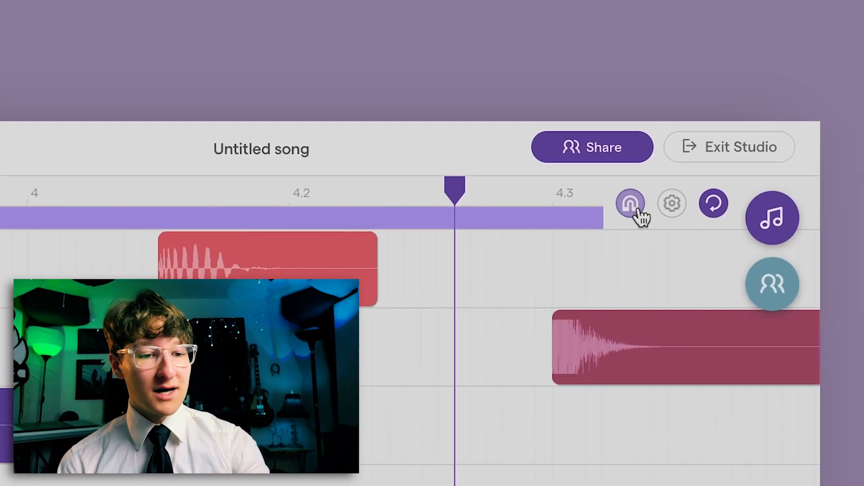
pyautogui.click(638, 209)
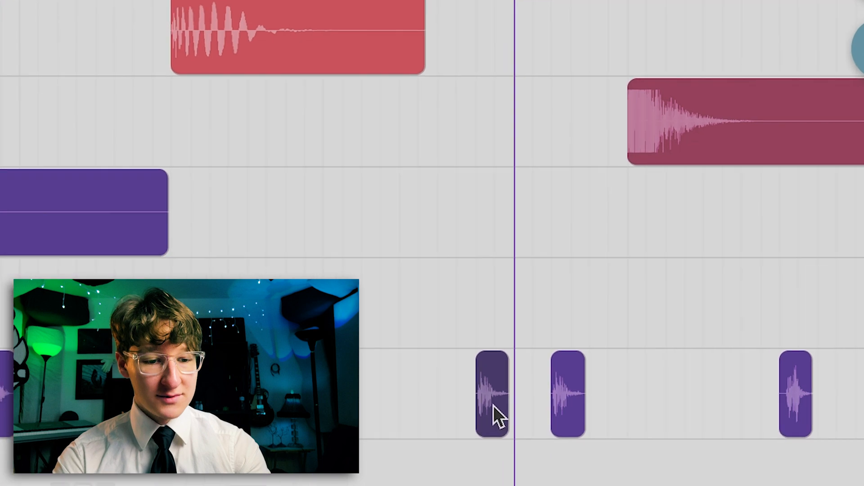
pyautogui.moveTo(493, 406); pyautogui.dragTo(483, 184)
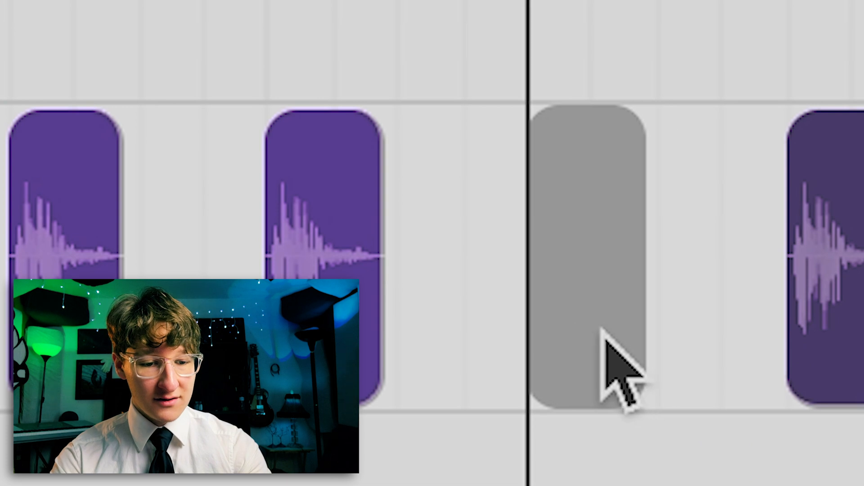
pyautogui.moveTo(603, 332); pyautogui.dragTo(594, 347)
pyautogui.click(565, 289)
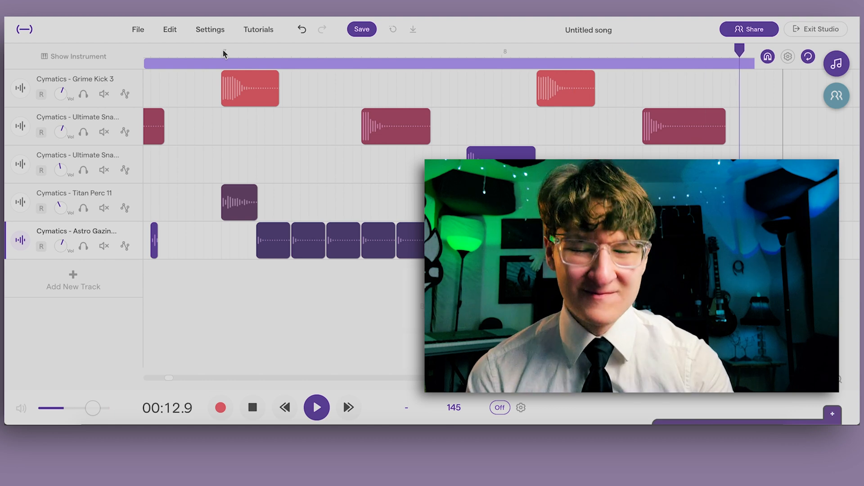
# Step: Play back the arrangement with the melody loop and turn looping on for bars 1 to 8
pyautogui.scroll(-5, 345, 156)
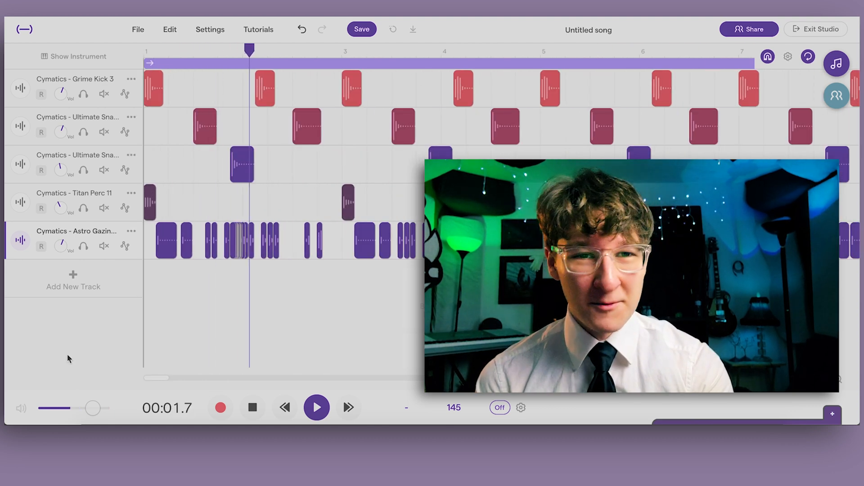
pyautogui.scroll(-5, 329, 312)
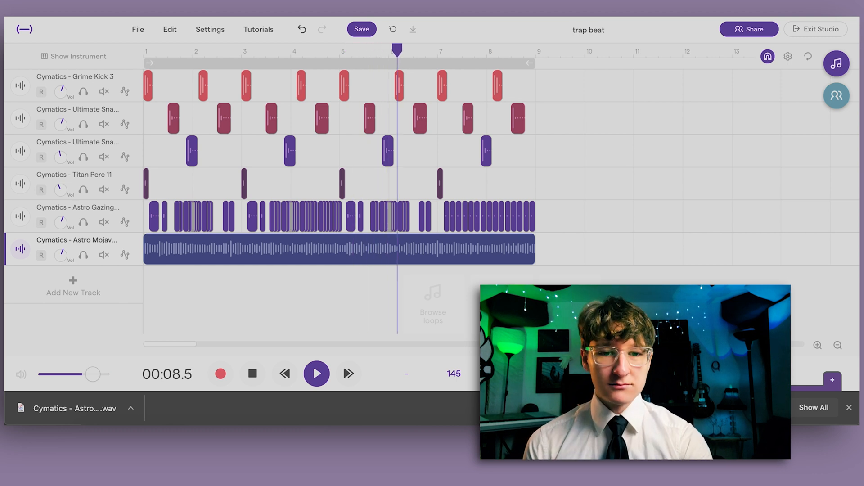
pyautogui.click(394, 63)
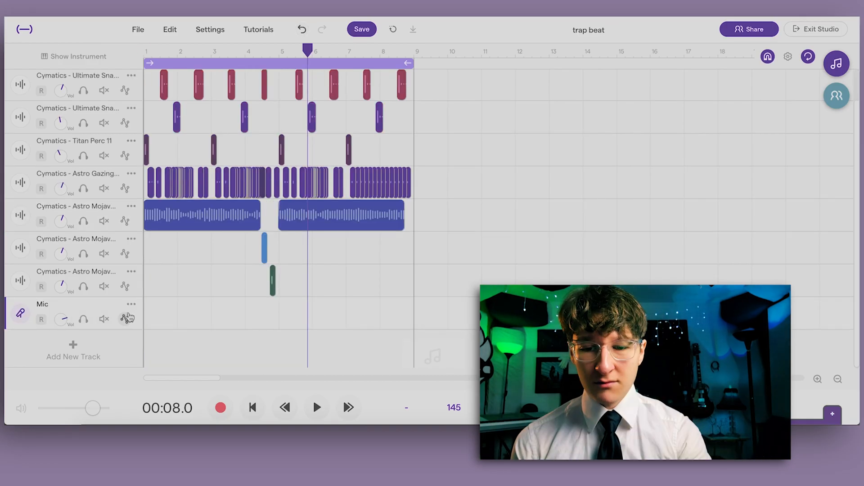
# Step: Set up a Mountain Top Lead instrument track with a one-bar region in bar 1 and open its notes for editing
pyautogui.rightClick(131, 315)
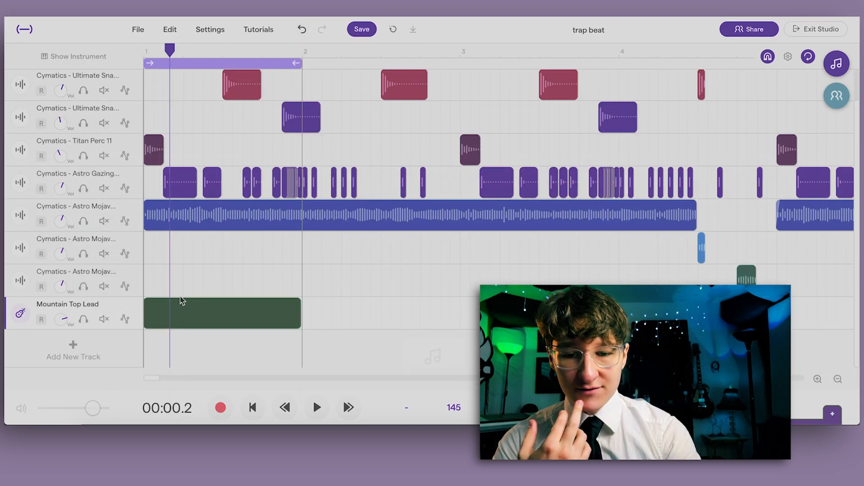
pyautogui.rightClick(166, 321)
pyautogui.click(123, 304)
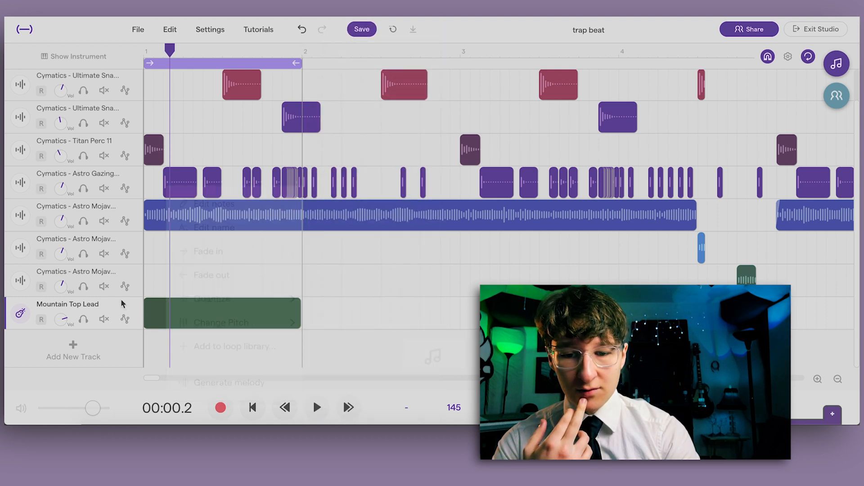
pyautogui.rightClick(166, 319)
pyautogui.click(198, 204)
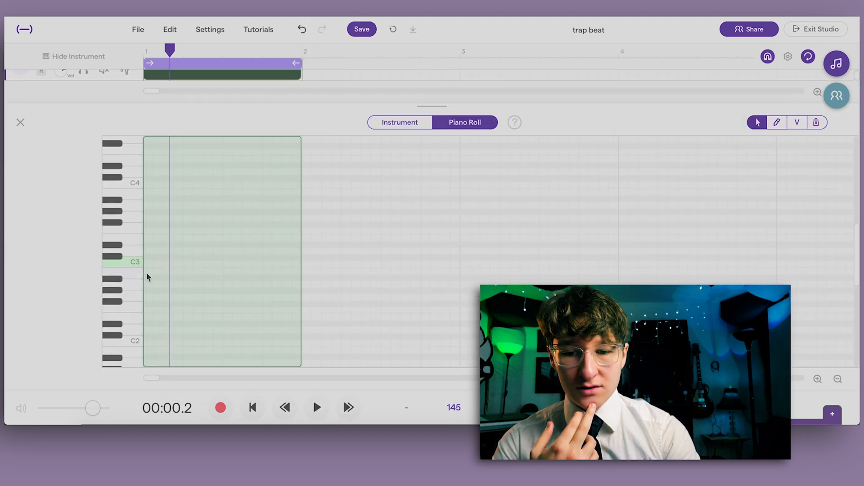
# Step: Add an F#2 note at the start of the Mountain Top Lead region and stretch it to half a bar
pyautogui.doubleClick(151, 303)
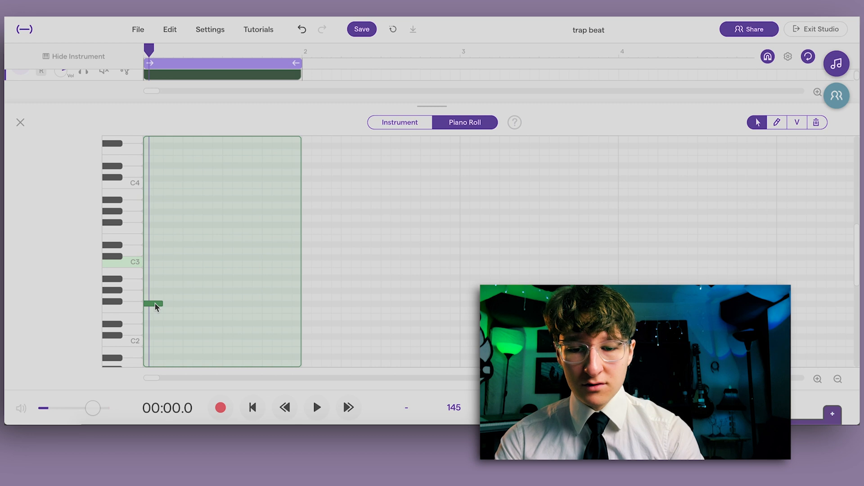
pyautogui.press('space')
pyautogui.moveTo(160, 304); pyautogui.dragTo(289, 304)
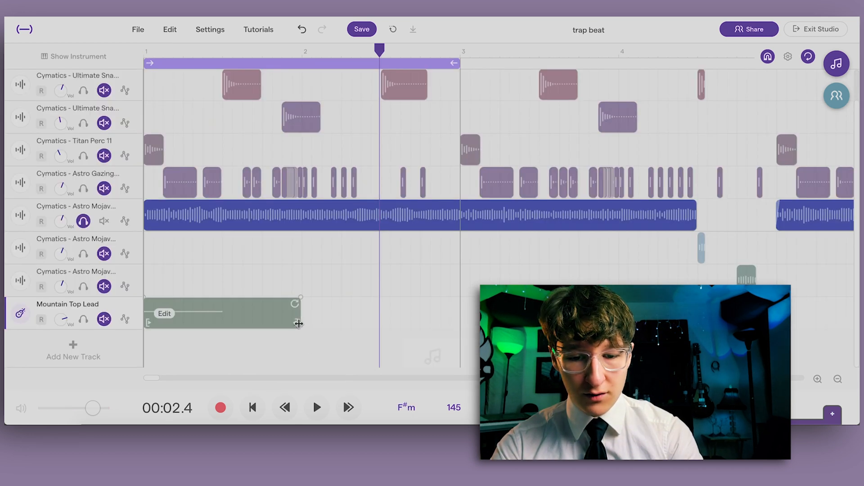
# Step: Extend the Mountain Top Lead region to the start of bar 3 and solo its track to audition it with the melody loop
pyautogui.moveTo(299, 323); pyautogui.dragTo(462, 323)
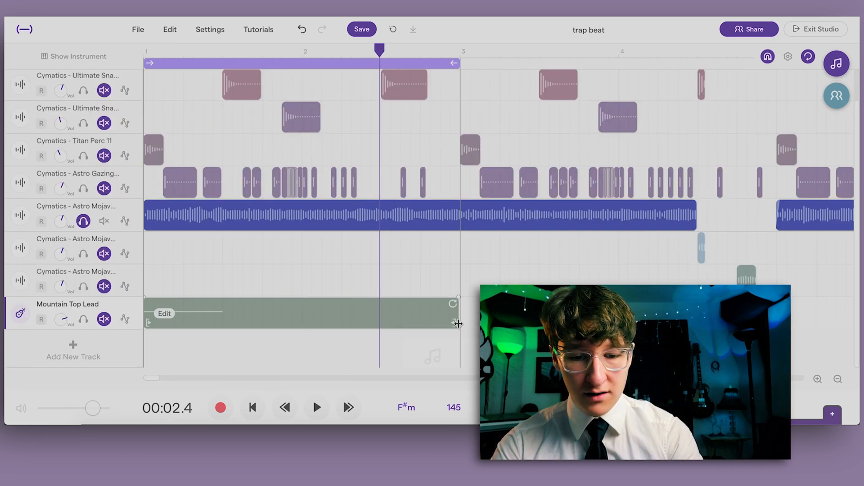
pyautogui.click(84, 320)
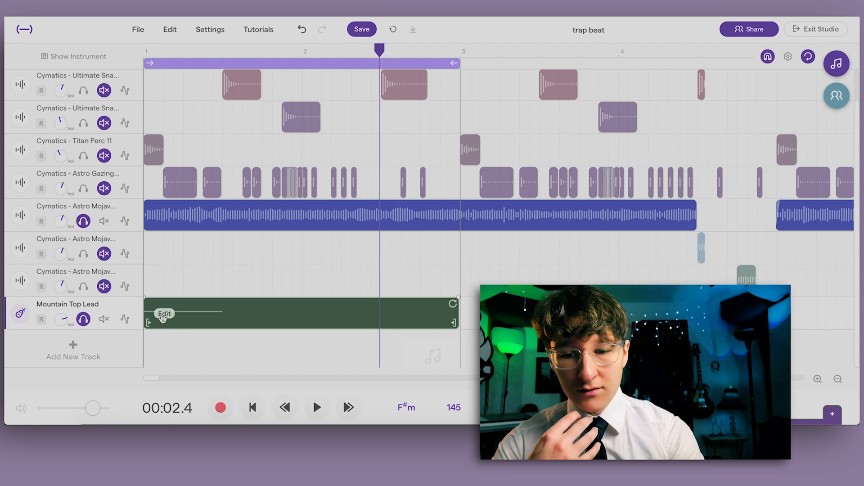
pyautogui.press('space')
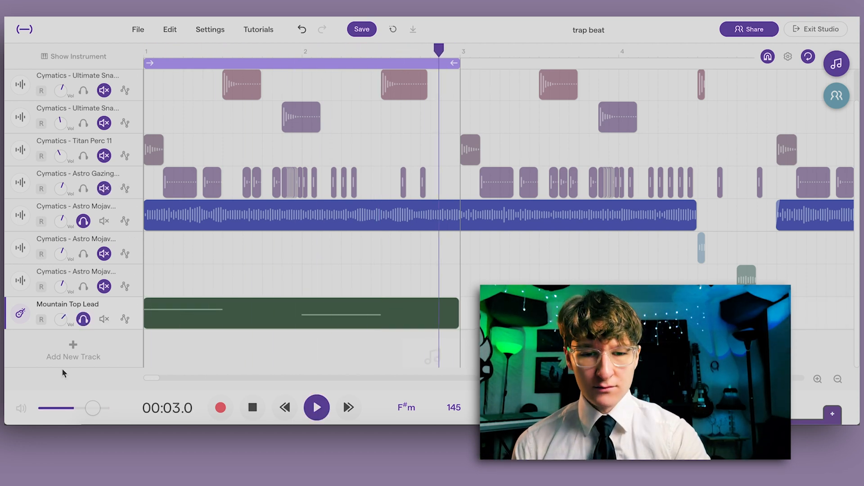
pyautogui.press('space')
# Step: Play back the four-note Mountain Top Lead line against the melody loop and close the piano roll
pyautogui.scroll(-5, 291, 323)
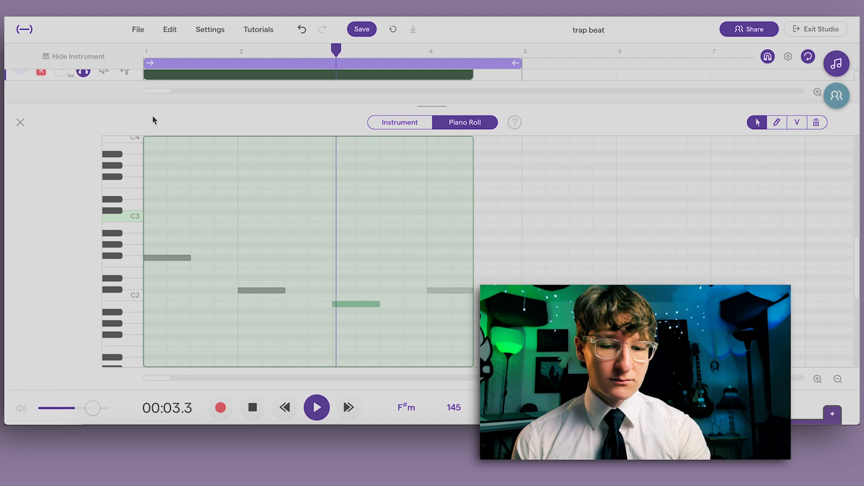
pyautogui.click(21, 122)
pyautogui.press('space')
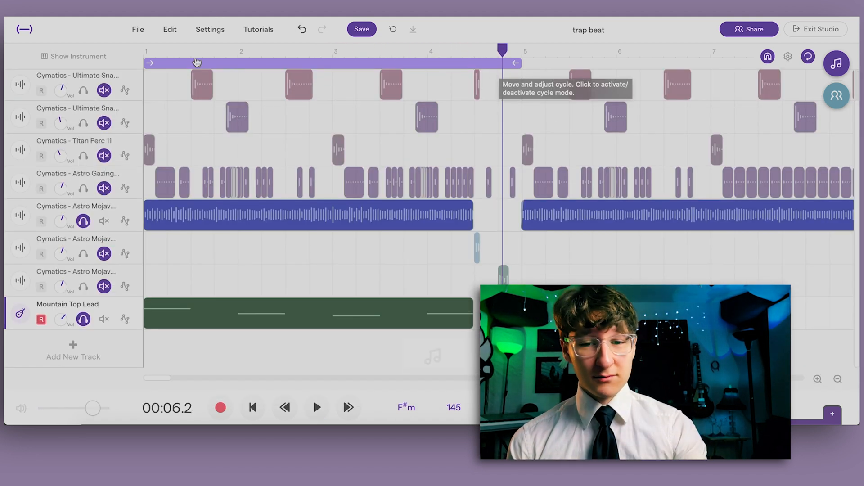
pyautogui.click(155, 50)
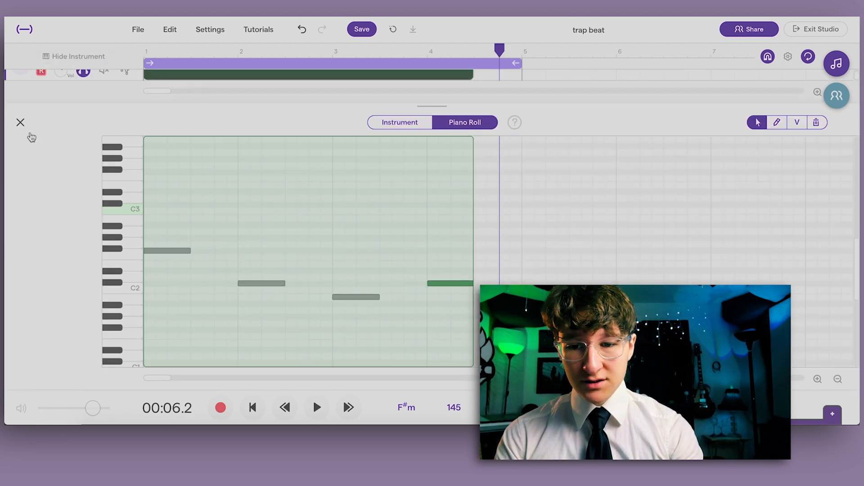
pyautogui.click(20, 122)
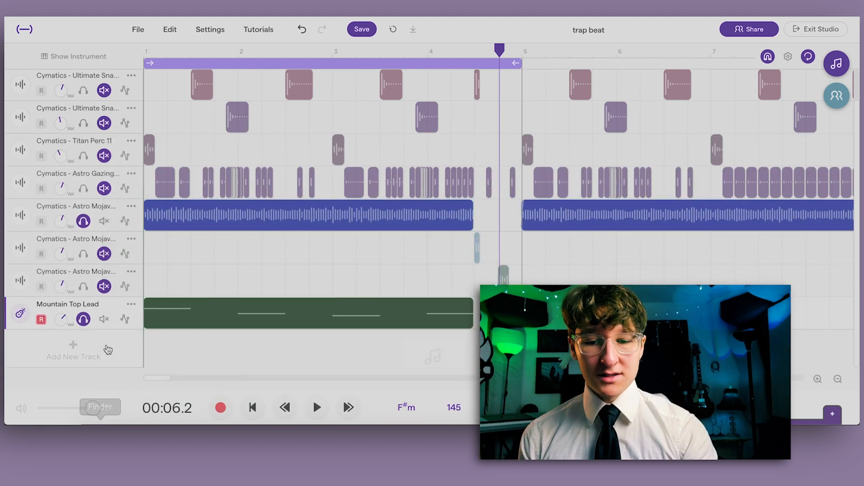
# Step: Switch to Finder and import a Cymatics - Astro Mojave sample onto a new track below the lead, repeated every bar from bar 1 to 4
pyautogui.click(95, 432)
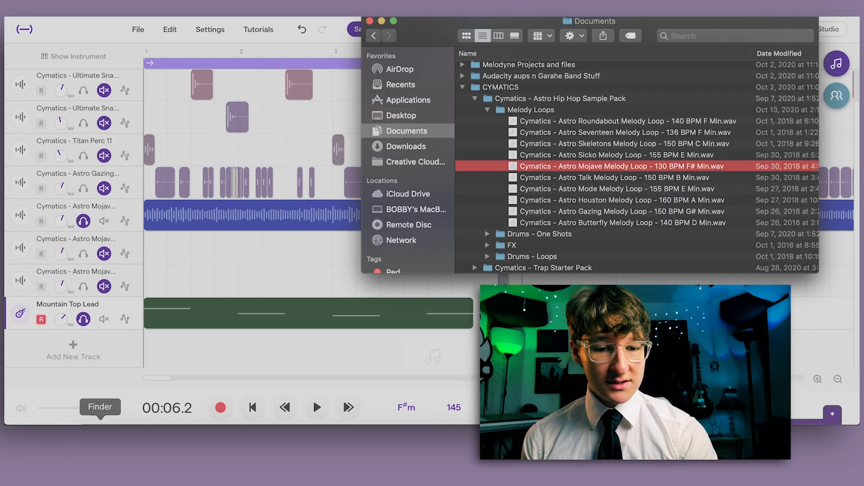
pyautogui.click(492, 111)
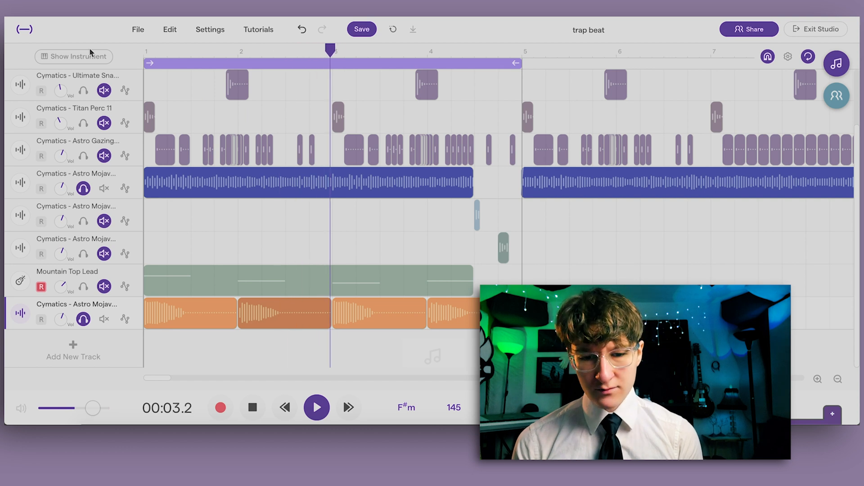
pyautogui.press('space')
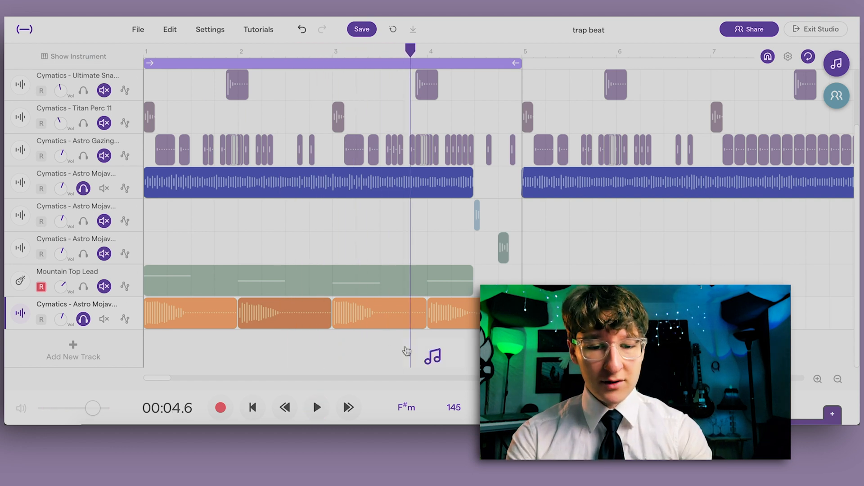
# Step: Trim and rearrange the orange Astro Mojave sample clips into a varied rhythm across the loop, auditioning the result
pyautogui.moveTo(422, 319); pyautogui.dragTo(374, 319)
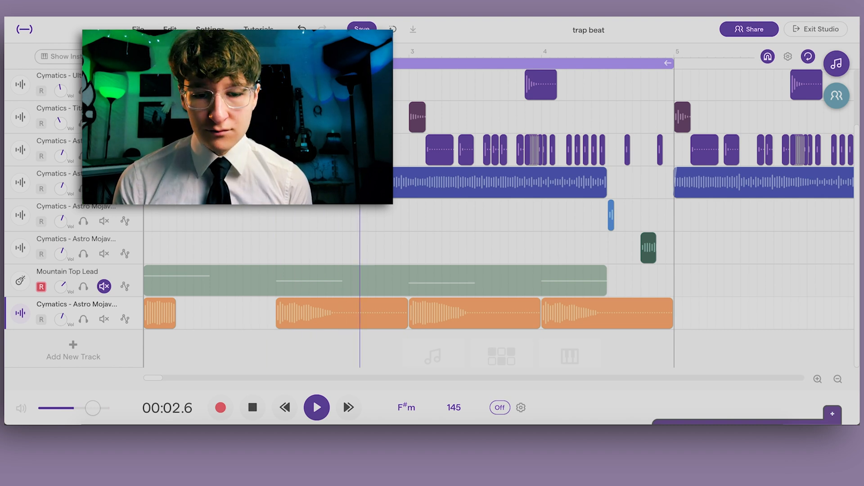
pyautogui.press('space')
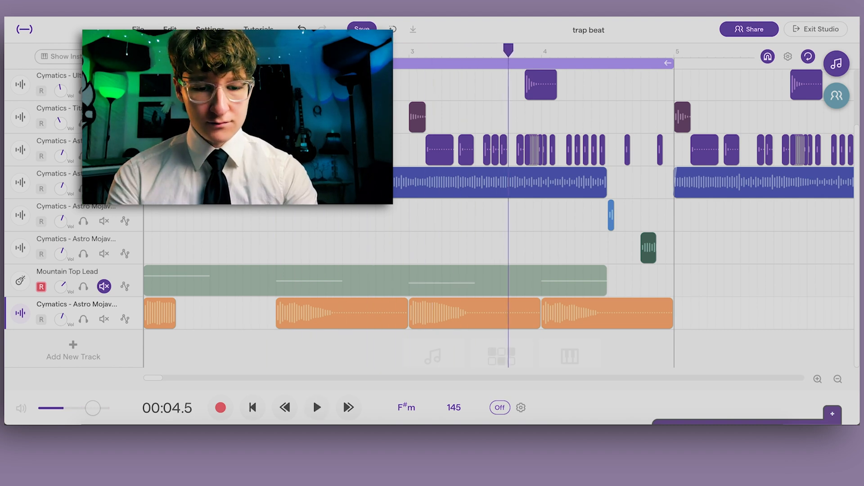
pyautogui.moveTo(537, 328); pyautogui.dragTo(453, 325)
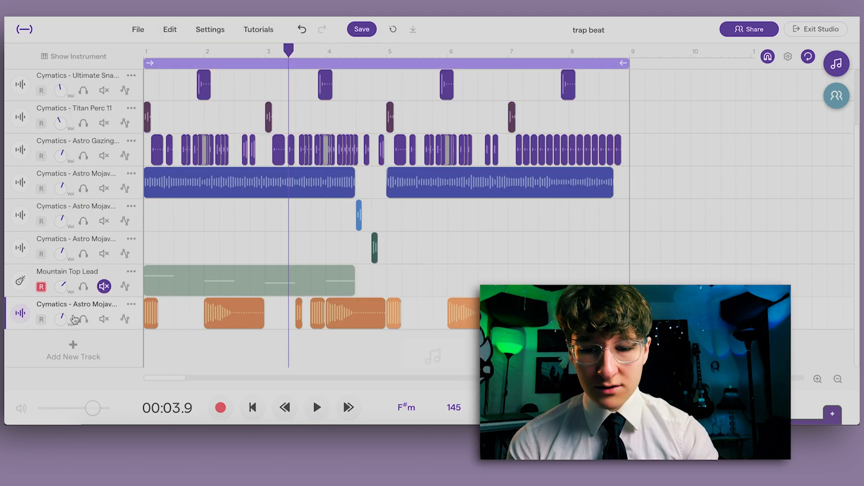
# Step: Play the loop and give the orange Astro Mojave track a Classic Dist effect with low distortion and full tone
pyautogui.click(15, 315)
pyautogui.press('space')
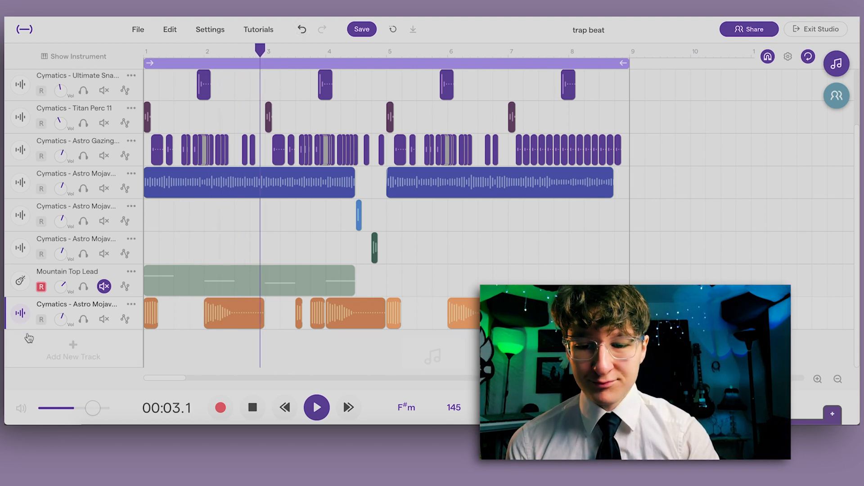
pyautogui.click(20, 313)
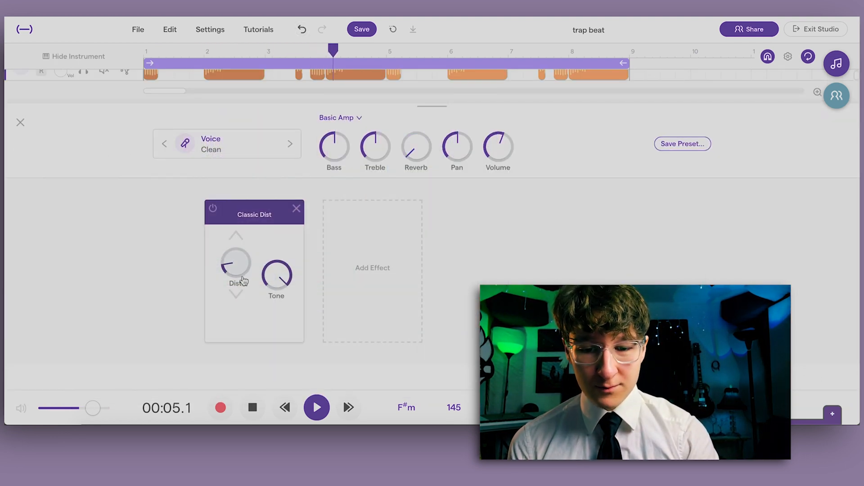
pyautogui.click(20, 122)
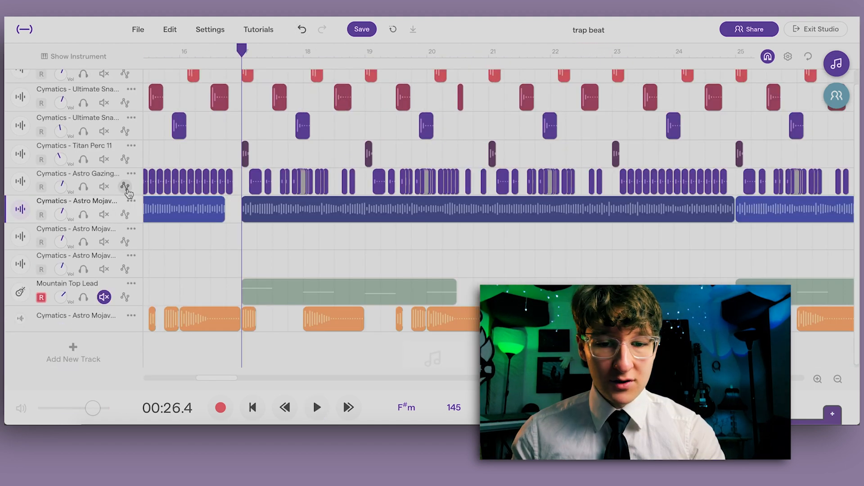
# Step: Duplicate the Astro Gazing hi-hat track and delete the duplicate's clips before bar 17
pyautogui.click(131, 174)
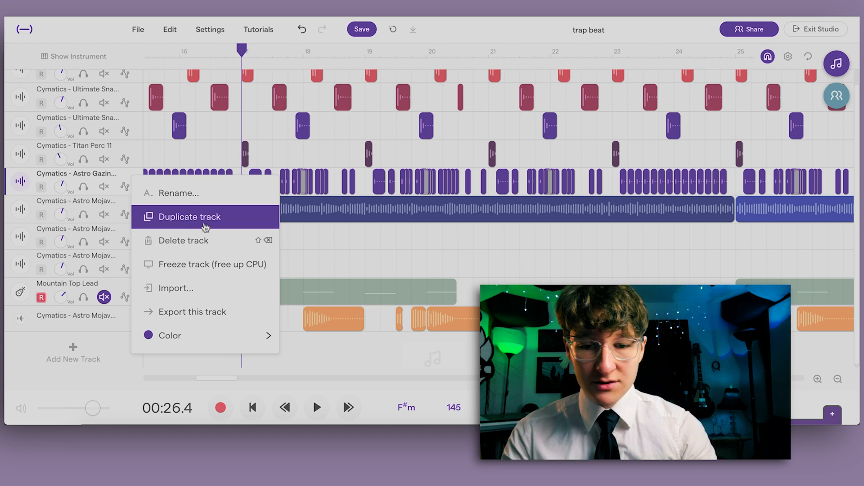
pyautogui.click(270, 214)
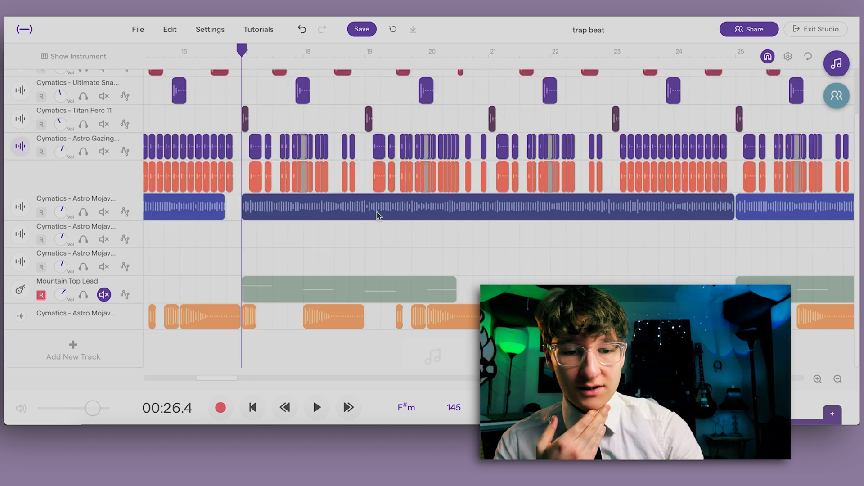
pyautogui.scroll(-3, 244, 177)
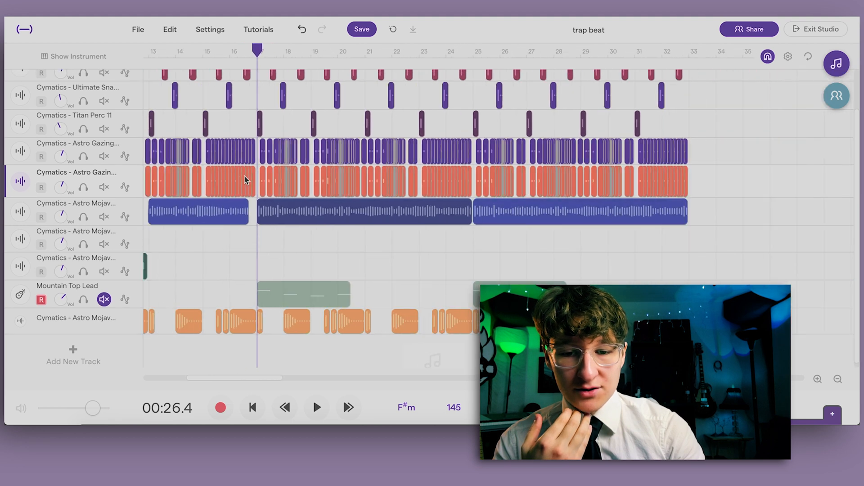
pyautogui.hscroll(-5, 245, 177)
pyautogui.moveTo(146, 181); pyautogui.dragTo(581, 197)
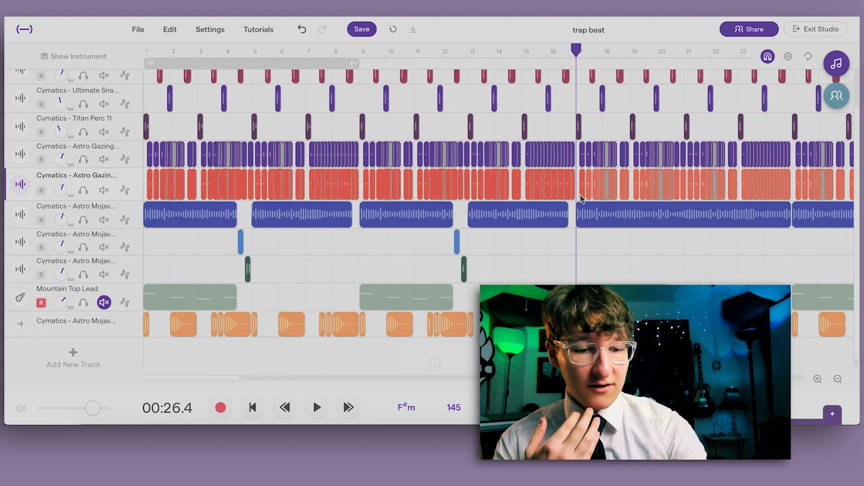
pyautogui.press('Delete')
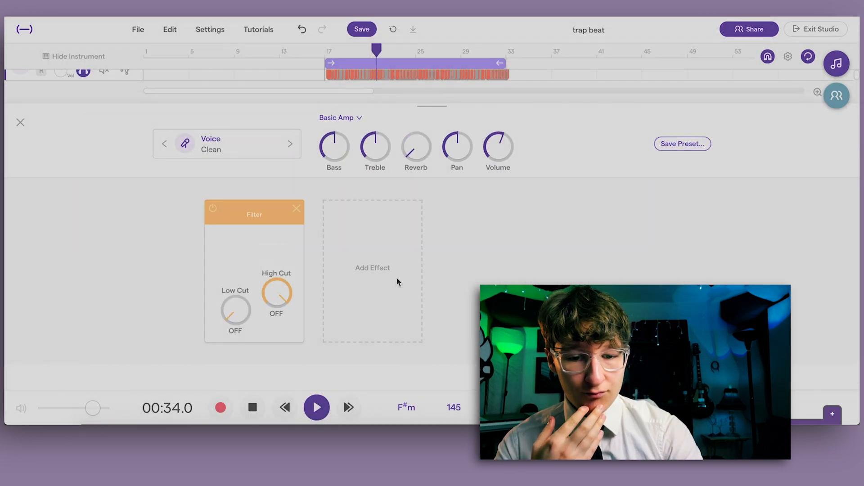
# Step: Adjust the Filter effect on the duplicated hi-hat track and end the track's solo
pyautogui.moveTo(288, 393); pyautogui.dragTo(288, 397)
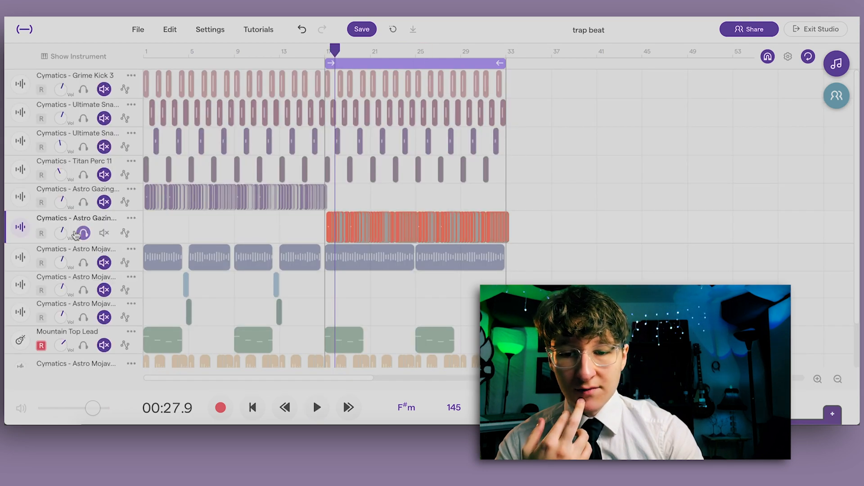
pyautogui.click(78, 233)
pyautogui.click(81, 176)
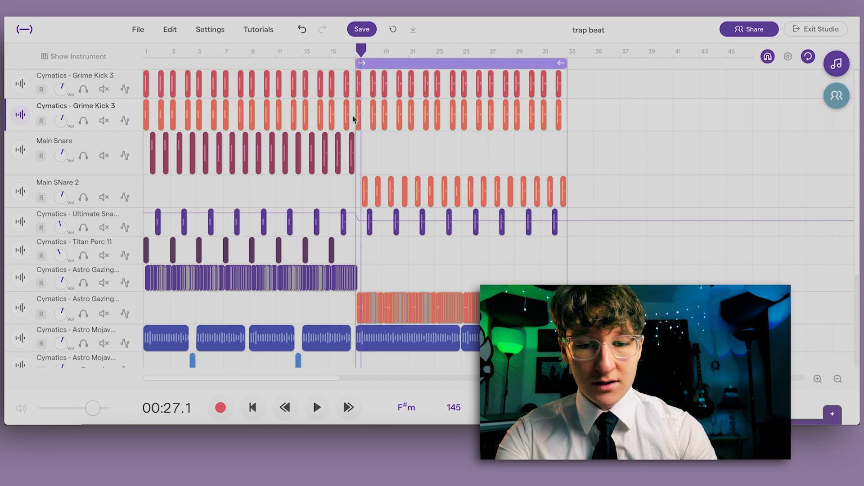
# Step: Delete the duplicate kick track's clips before bar 17 and the original kick's clips from bar 17 on, naming the tracks Main Kick and Main Kick 2
pyautogui.moveTo(353, 115); pyautogui.dragTo(82, 119)
pyautogui.press('Delete')
pyautogui.moveTo(605, 78); pyautogui.dragTo(360, 87)
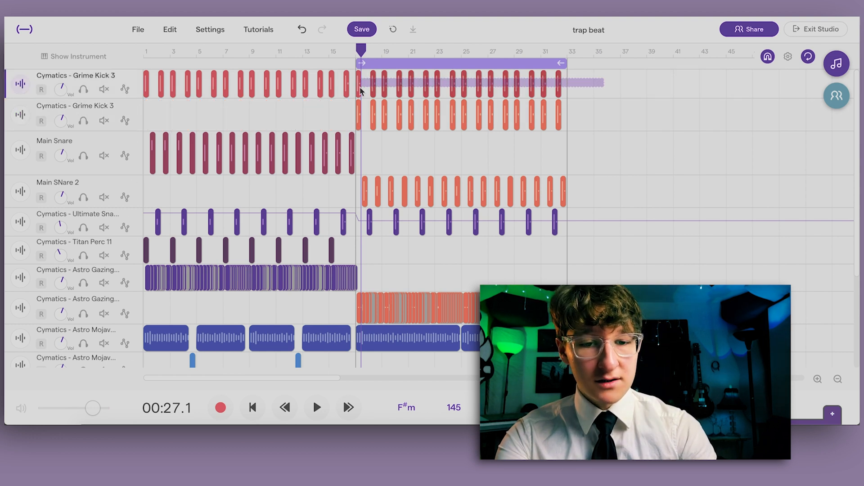
pyautogui.press('Delete')
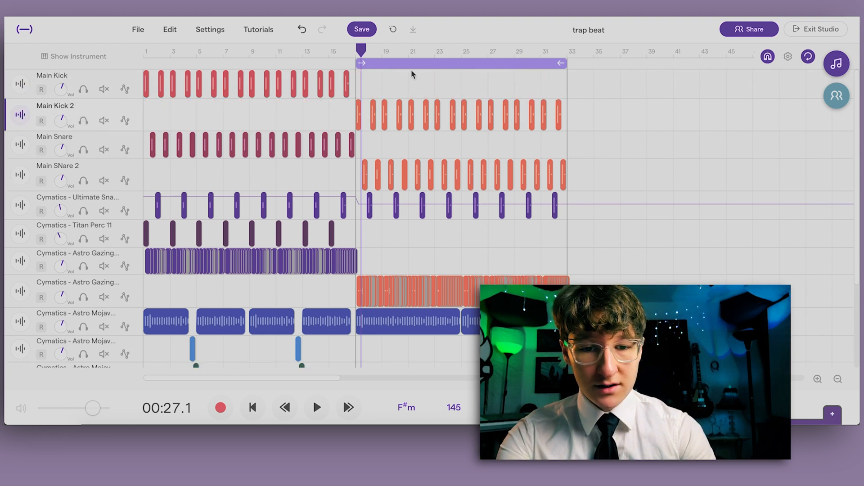
pyautogui.click(355, 52)
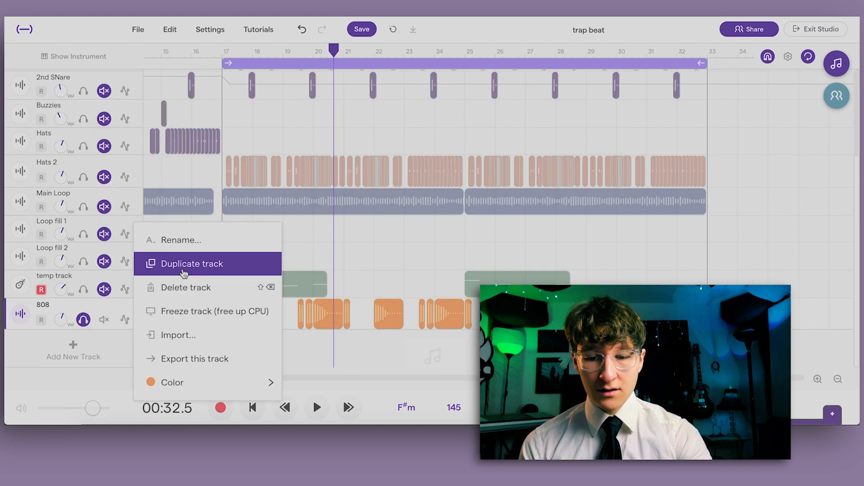
# Step: Duplicate the 808 track as 808 2 for the section from bar 17, and delete the Main Loop clips in that section
pyautogui.click(189, 262)
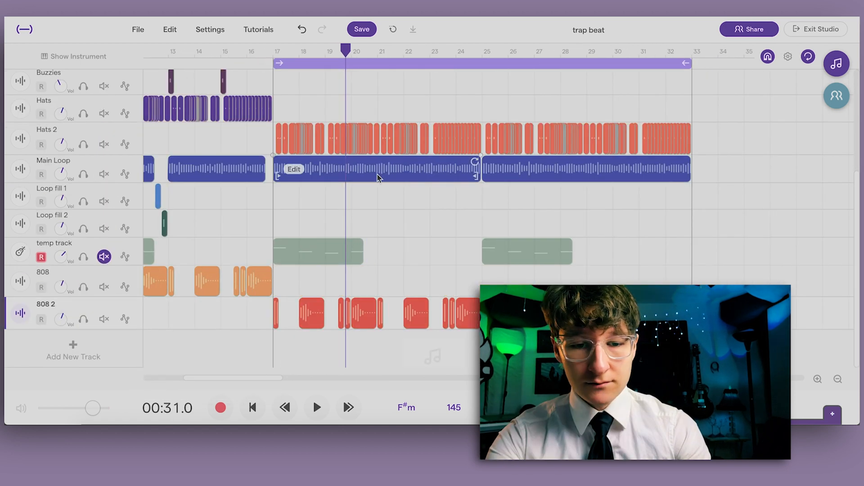
pyautogui.moveTo(426, 195); pyautogui.dragTo(545, 172)
pyautogui.press('Delete')
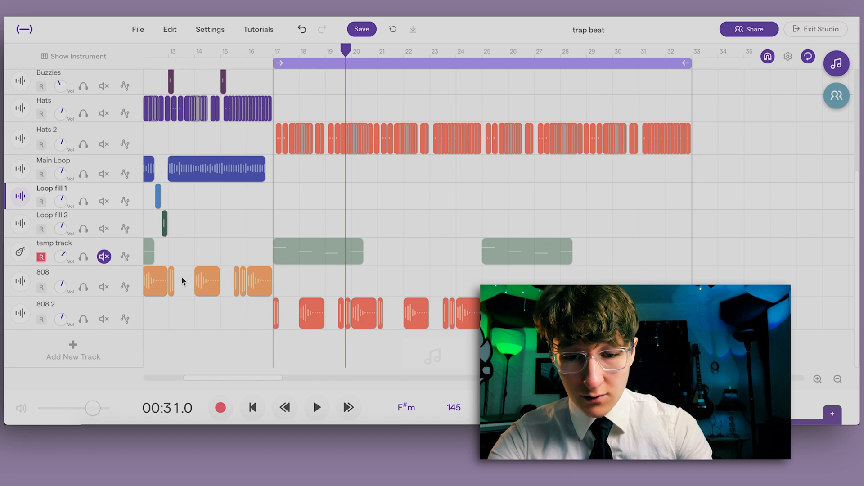
# Step: Add a new Guitar & bass track below 808 2 and try out the Mountain Top Lead II sound
pyautogui.click(100, 438)
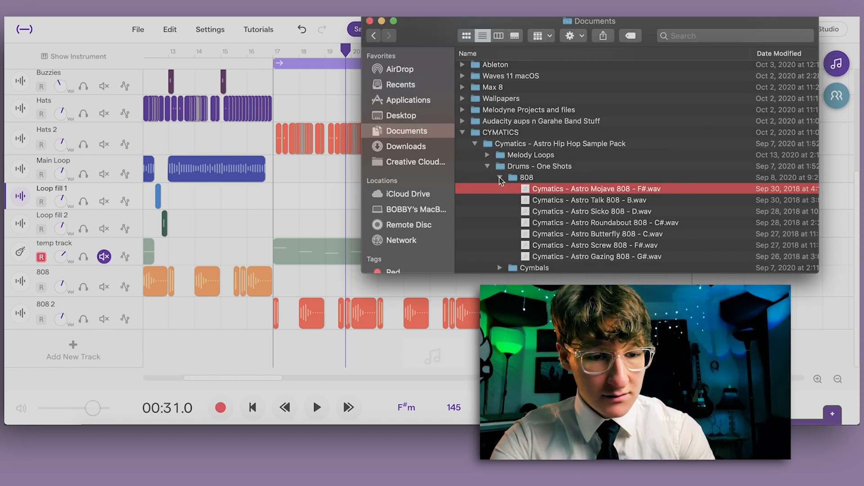
pyautogui.click(76, 353)
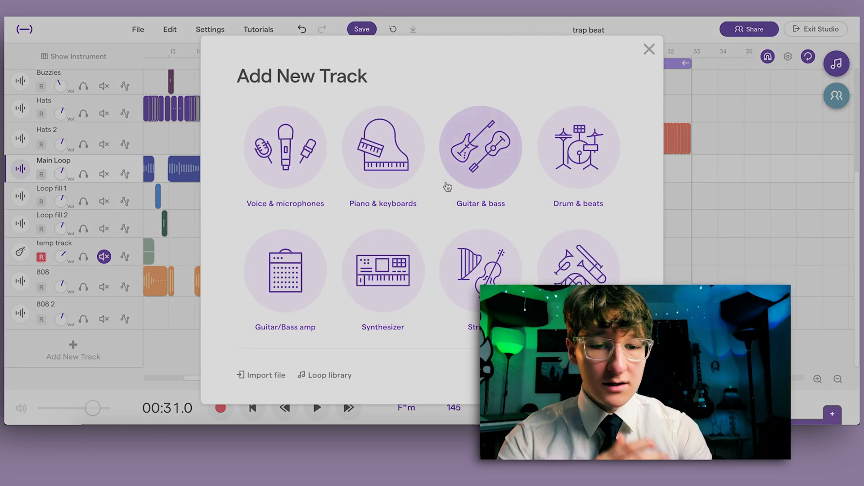
pyautogui.click(480, 155)
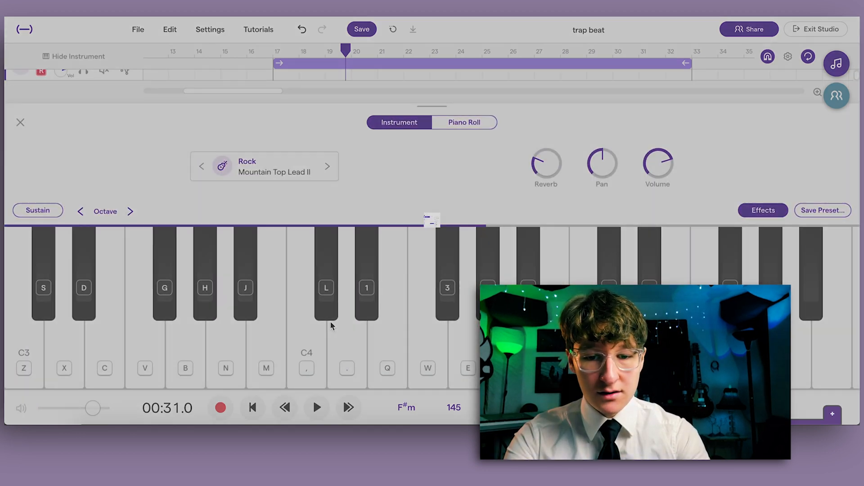
pyautogui.click(330, 320)
pyautogui.press('z')
pyautogui.press('c')
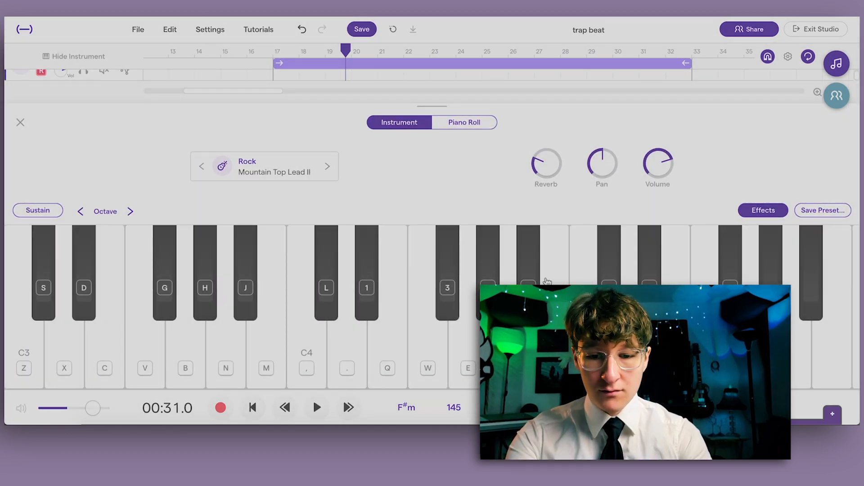
# Step: Change the new track's instrument to the Pressure preset from the Pianos category and play a few notes to audition it
pyautogui.click(287, 166)
pyautogui.click(298, 178)
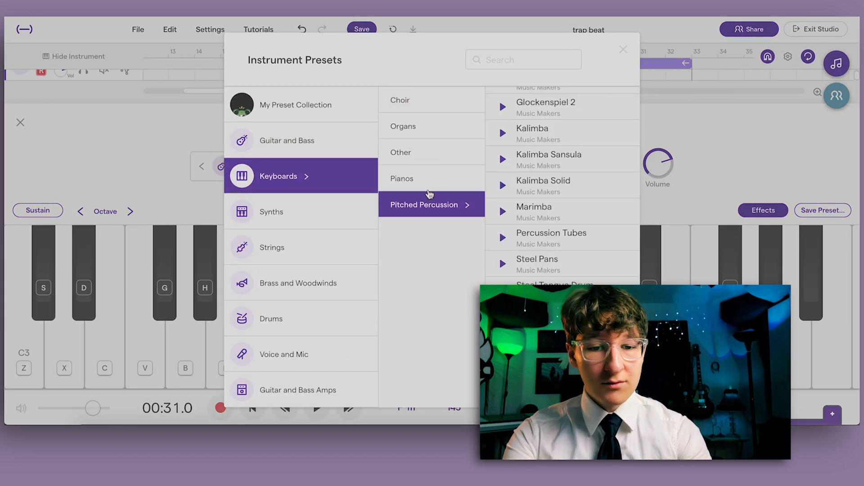
pyautogui.click(406, 179)
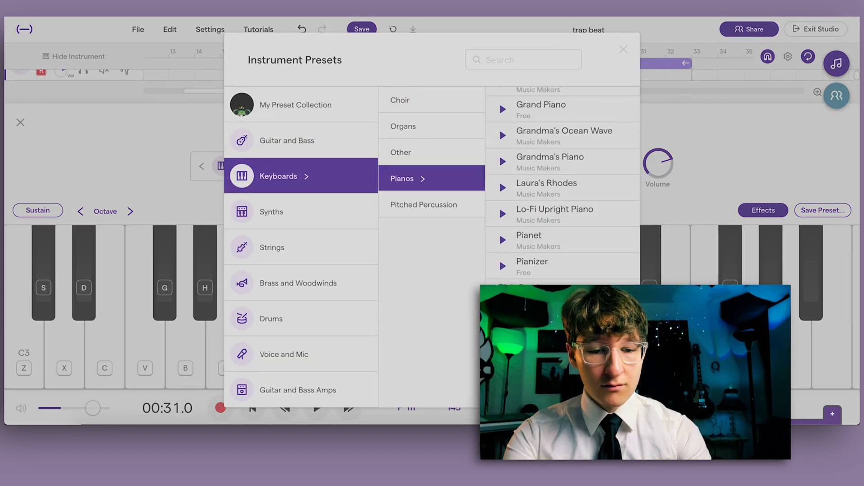
pyautogui.click(124, 151)
pyautogui.press('c')
pyautogui.press('z')
pyautogui.press('c')
pyautogui.press('b')
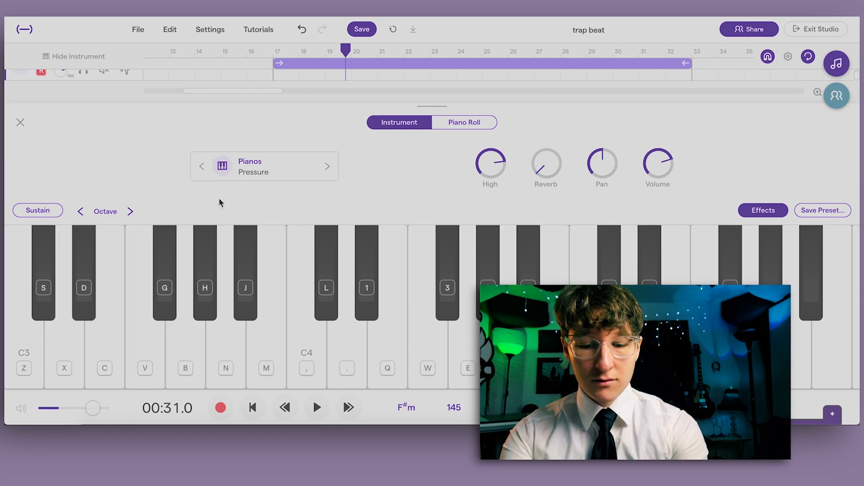
pyautogui.click(20, 122)
# Step: Create a region on the Pressure track at bar 17 and extend it to the start of bar 21
pyautogui.click(284, 315)
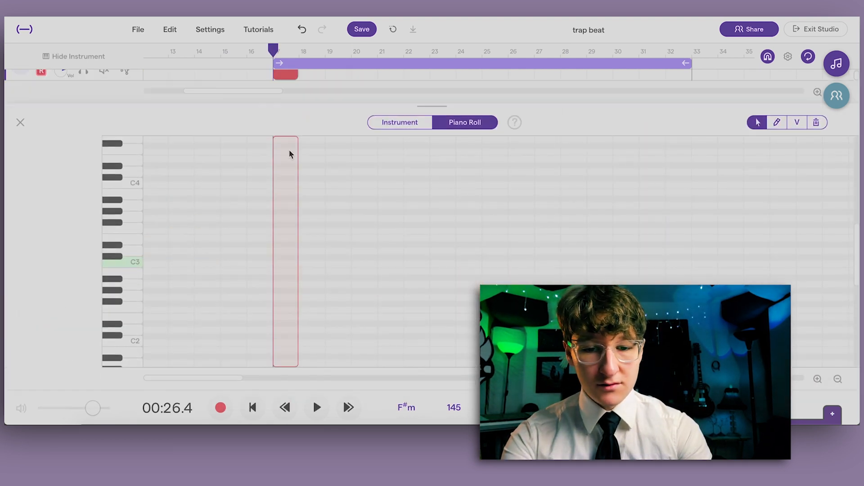
pyautogui.click(19, 123)
pyautogui.moveTo(297, 323); pyautogui.dragTo(417, 331)
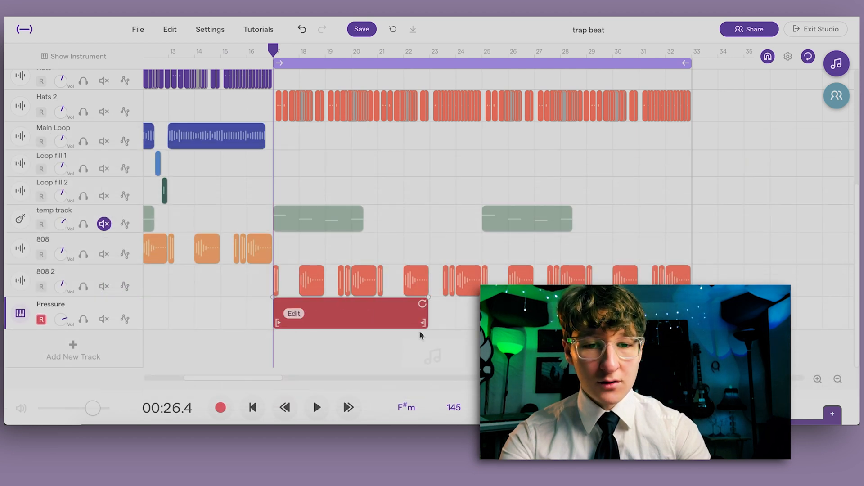
# Step: Draw four one-bar notes in the Pressure region across bars 17 to 20: Gb2, Db3, B2 and Db3
pyautogui.click(381, 320)
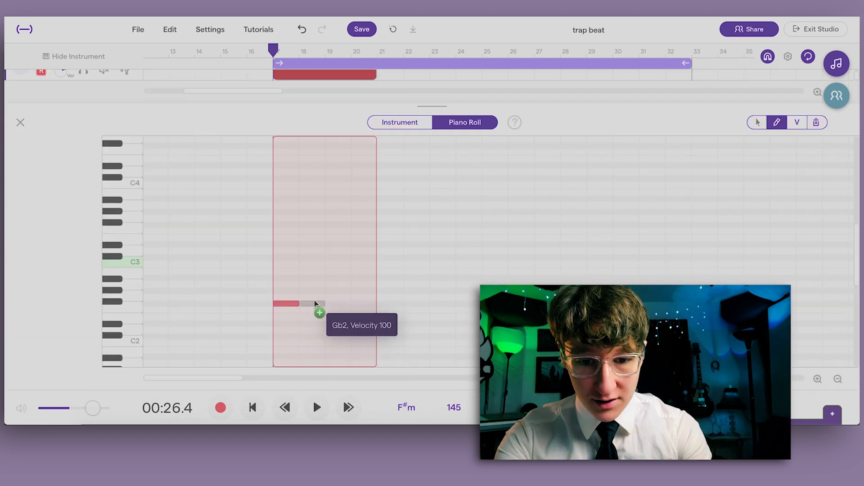
pyautogui.click(309, 256)
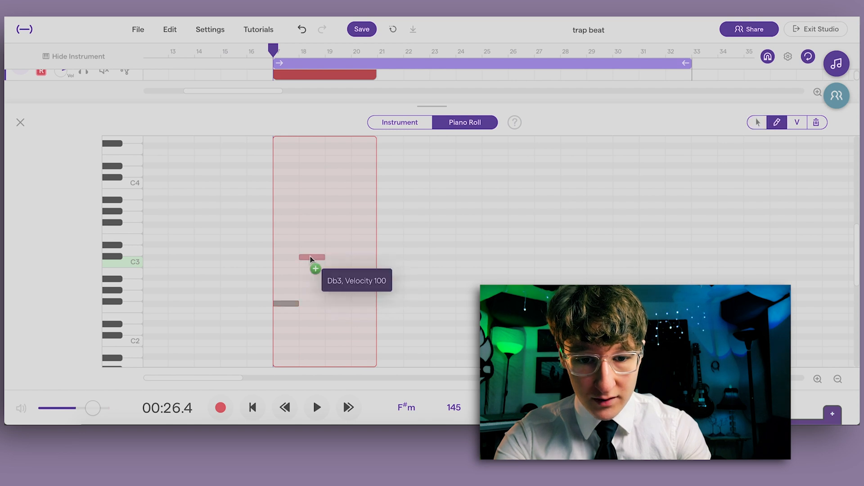
pyautogui.keyDown('super'); pyautogui.click(337, 271); pyautogui.keyUp('super')
pyautogui.keyDown('super'); pyautogui.click(359, 259); pyautogui.keyUp('super')
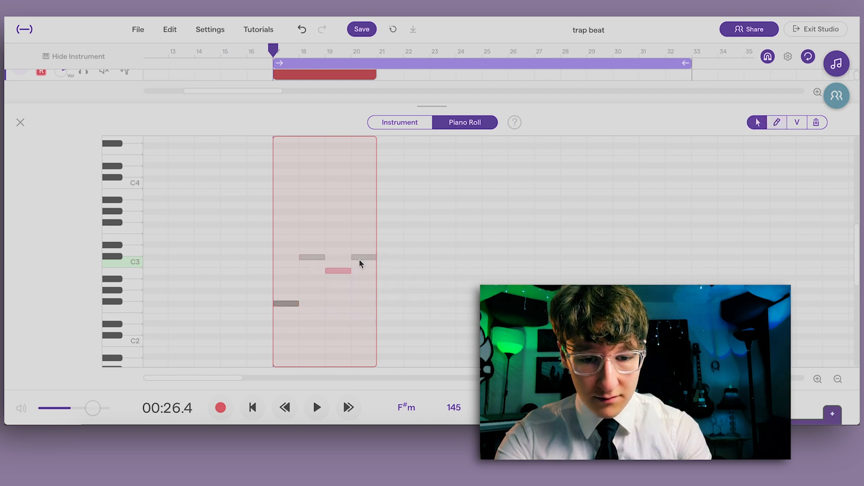
# Step: Stack A2, Db3 and E3 above the Gb2 note in bar 17 to form a four-note chord, and play it back
pyautogui.scroll(5, 277, 244)
pyautogui.scroll(2, 277, 244)
pyautogui.click(363, 258)
pyautogui.click(290, 304)
pyautogui.scroll(2, 297, 304)
pyautogui.moveTo(361, 304)
pyautogui.mouseDown()
pyautogui.moveTo(297, 303)
pyautogui.moveTo(380, 303)
pyautogui.moveTo(363, 303)
pyautogui.mouseUp()
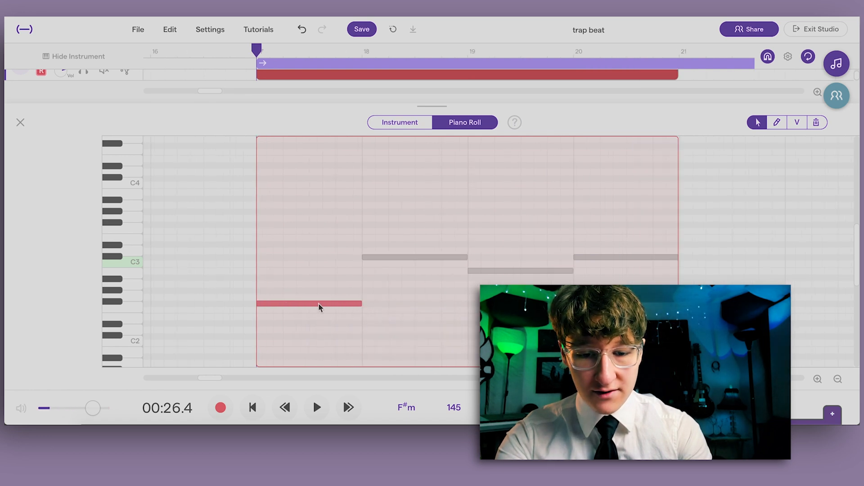
pyautogui.moveTo(308, 305); pyautogui.dragTo(294, 237)
pyautogui.press('space')
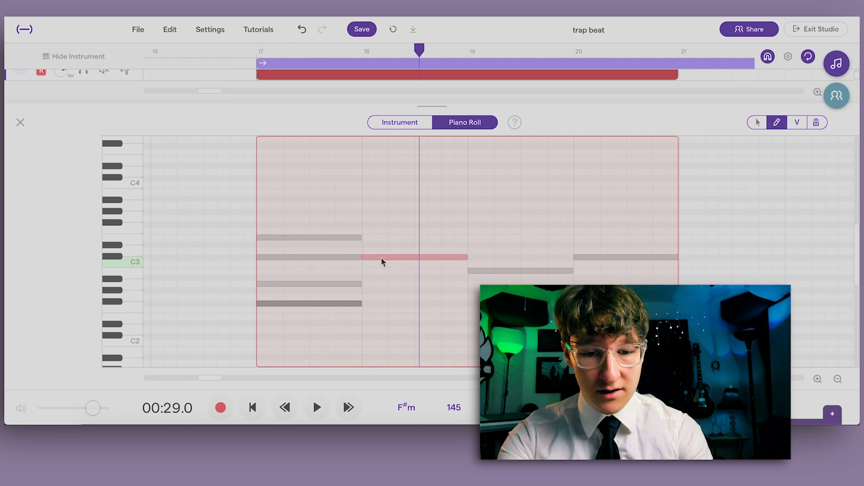
# Step: Build the notes in bars 18 to 20 into four-note chords and play the progression from bar 17
pyautogui.moveTo(381, 259); pyautogui.dragTo(381, 239)
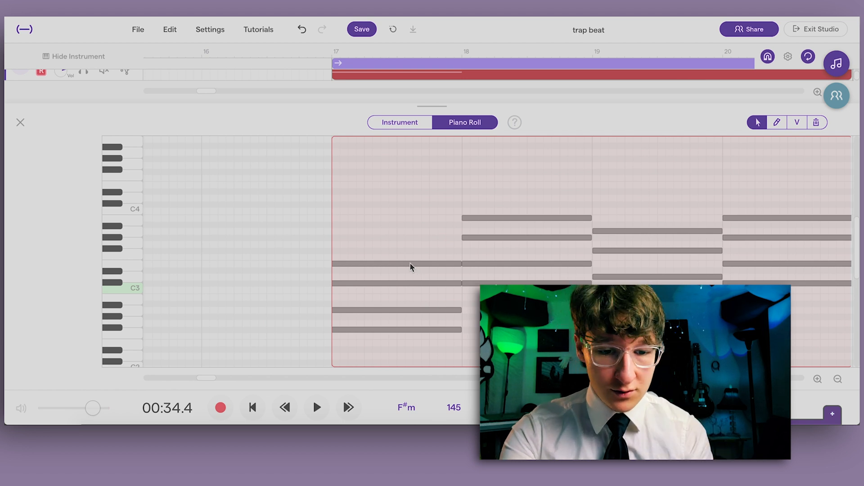
pyautogui.click(334, 51)
pyautogui.press('space')
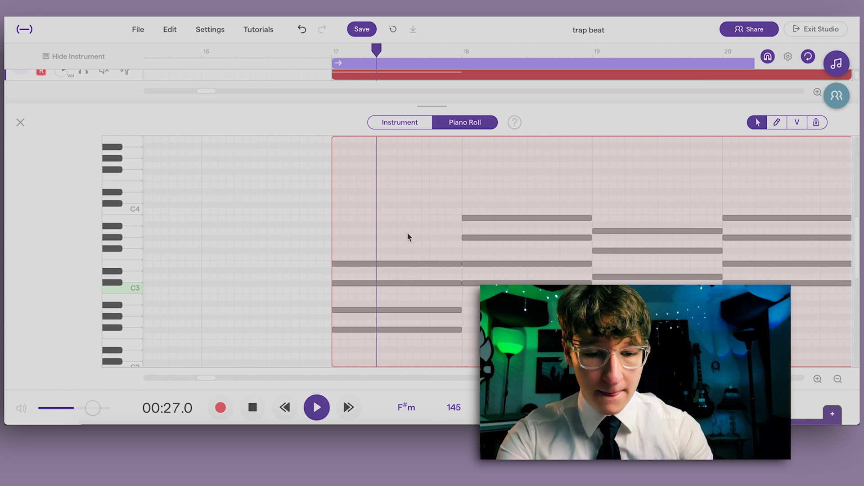
pyautogui.press('space')
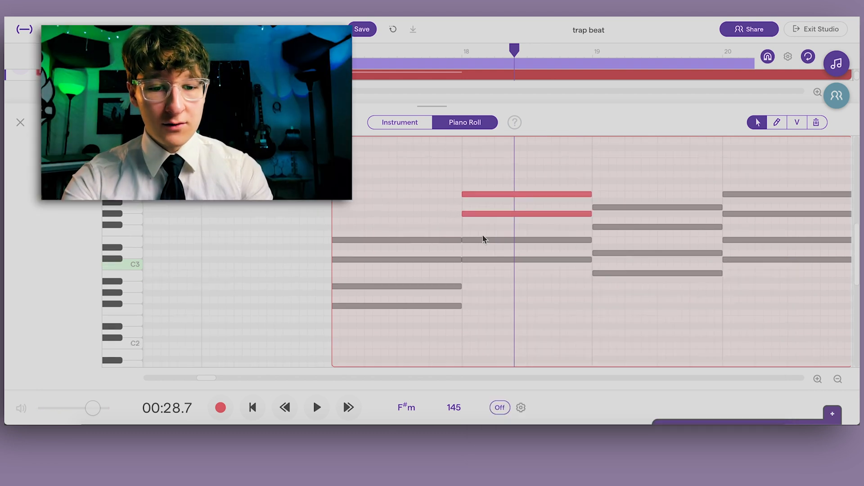
# Step: Transpose the two upper notes of the bar 18 chord down one octave and listen to the result
pyautogui.press('Down')
pyautogui.press('Down')
pyautogui.press('Down')
pyautogui.press('Down')
pyautogui.press('Down')
pyautogui.press('Down')
pyautogui.press('Down')
pyautogui.press('Down')
pyautogui.press('Down')
pyautogui.press('Down')
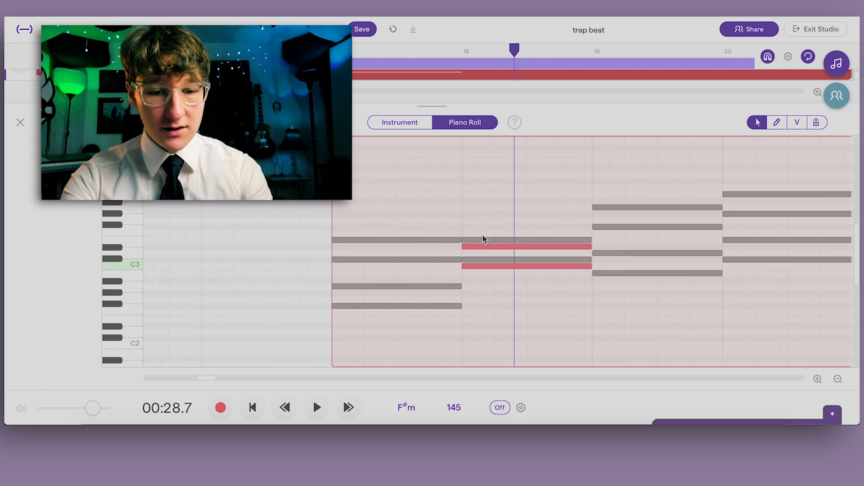
pyautogui.press('Down')
pyautogui.press('Down')
pyautogui.press('space')
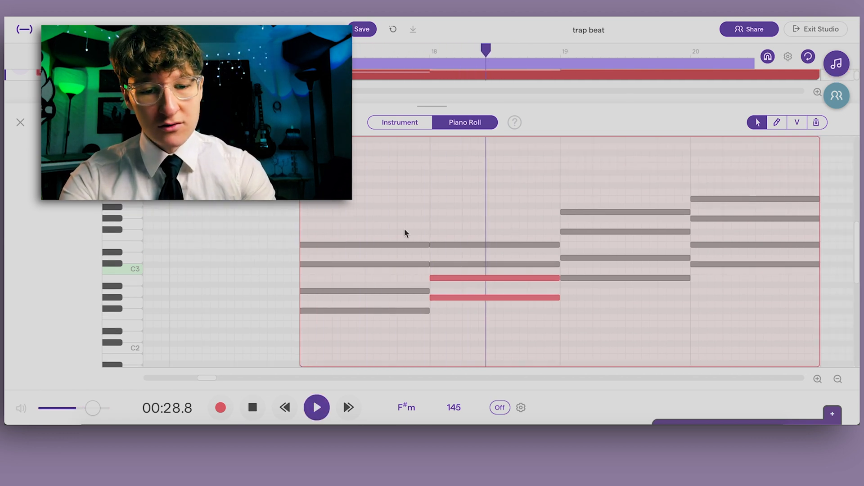
pyautogui.press('space')
# Step: Transpose the top note of the bar 19 chord and the two upper notes of the bar 20 chord down one octave
pyautogui.moveTo(661, 164); pyautogui.dragTo(718, 238)
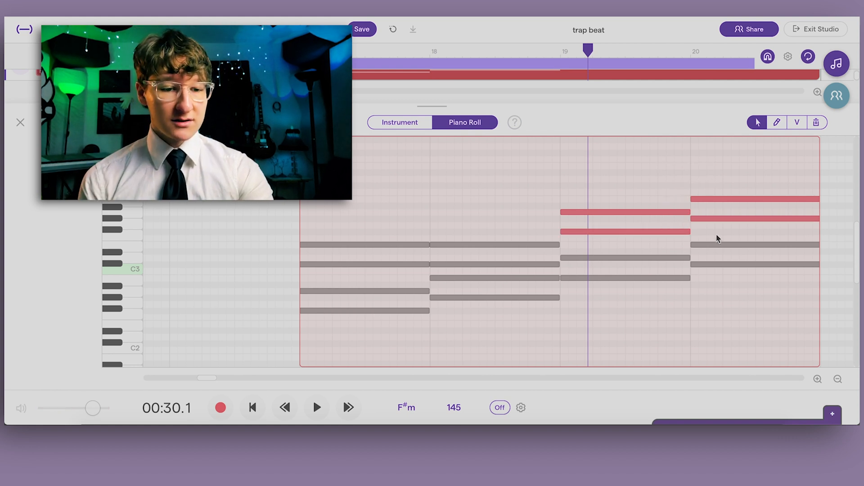
pyautogui.scroll(1, 718, 238)
pyautogui.moveTo(675, 159); pyautogui.dragTo(719, 232)
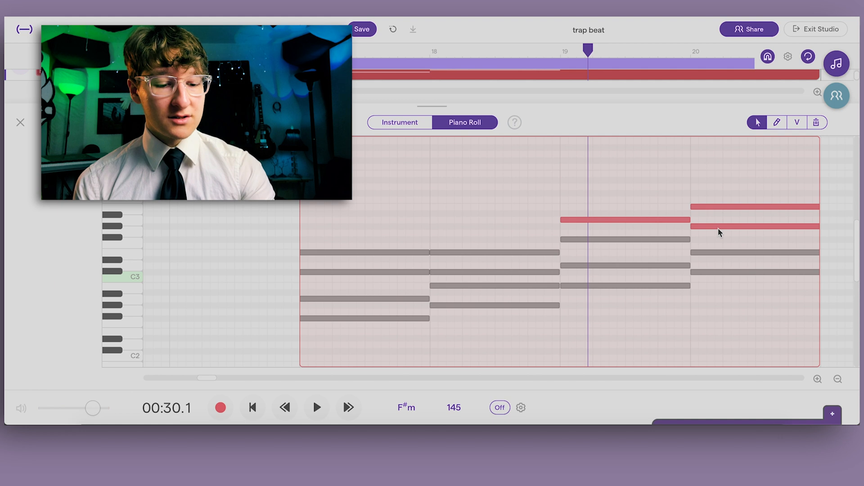
pyautogui.press('Down')
pyautogui.press('Down')
pyautogui.press('Down')
pyautogui.press('Down')
pyautogui.press('Down')
pyautogui.press('Down')
pyautogui.press('Down')
pyautogui.press('Down')
pyautogui.press('Down')
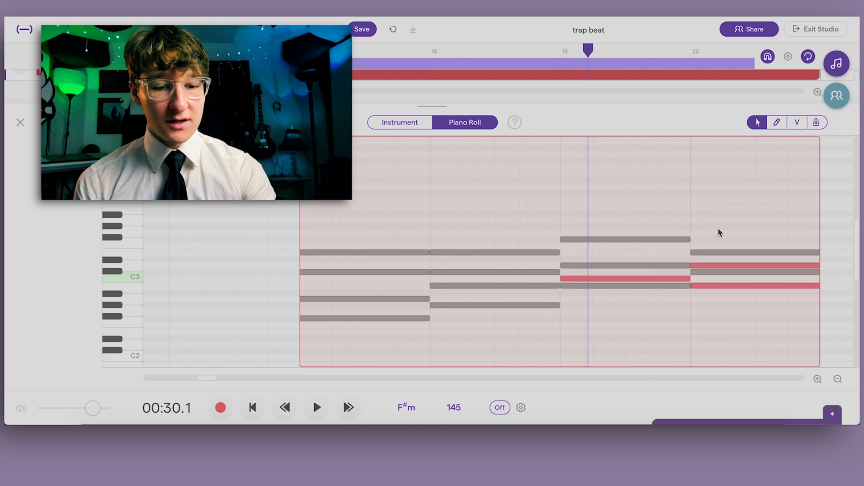
pyautogui.press('Down')
pyautogui.press('Down')
pyautogui.press('Down')
pyautogui.click(643, 191)
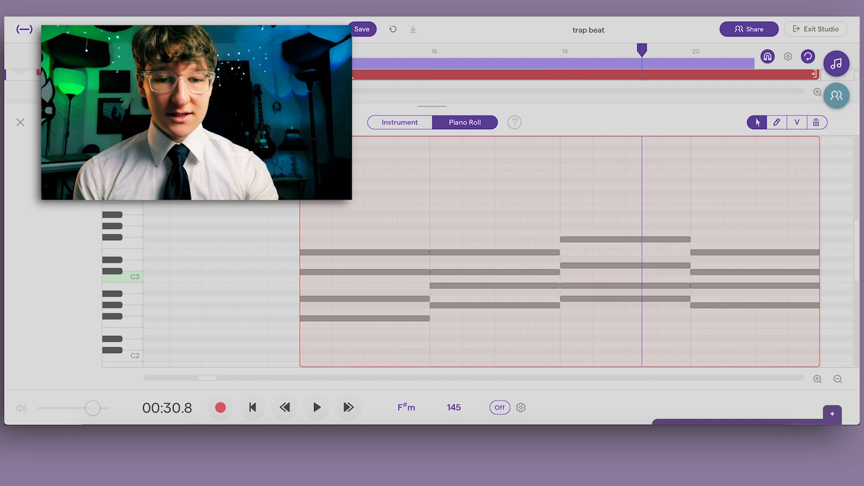
# Step: Play back the revoiced chord progression from just before bar 17
pyautogui.click(300, 52)
pyautogui.click(291, 52)
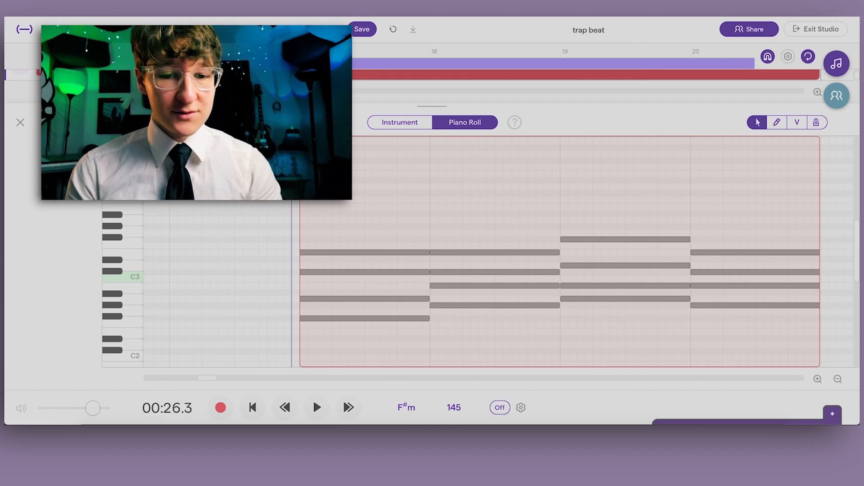
pyautogui.press('space')
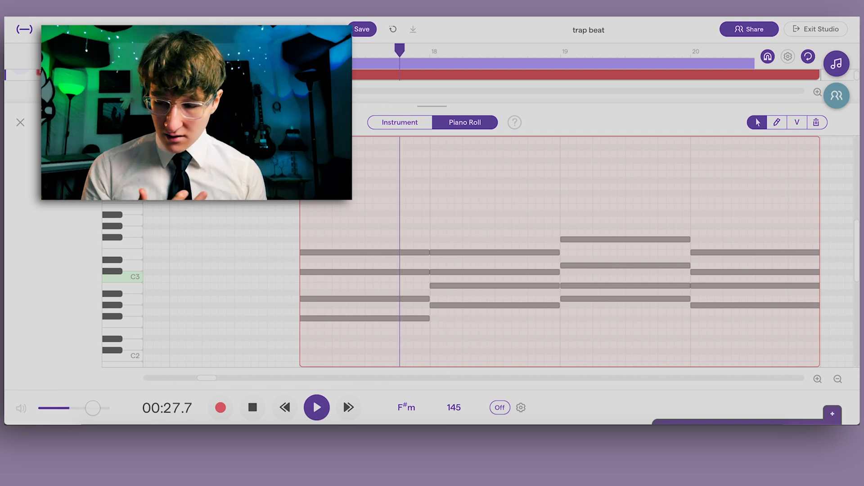
pyautogui.press('space')
# Step: Add a melody line above the Pressure chords, including E4 and Db4 in bar 17 and B3 in bar 19, and listen to it
pyautogui.click(236, 253)
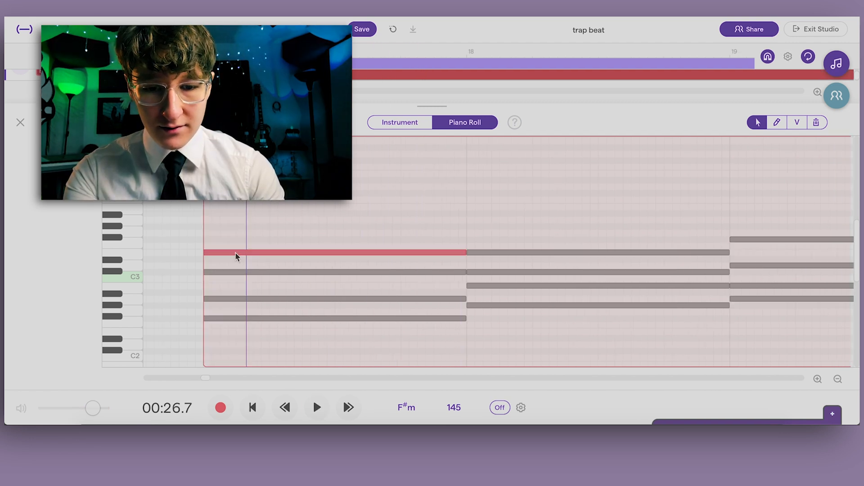
pyautogui.click(243, 273)
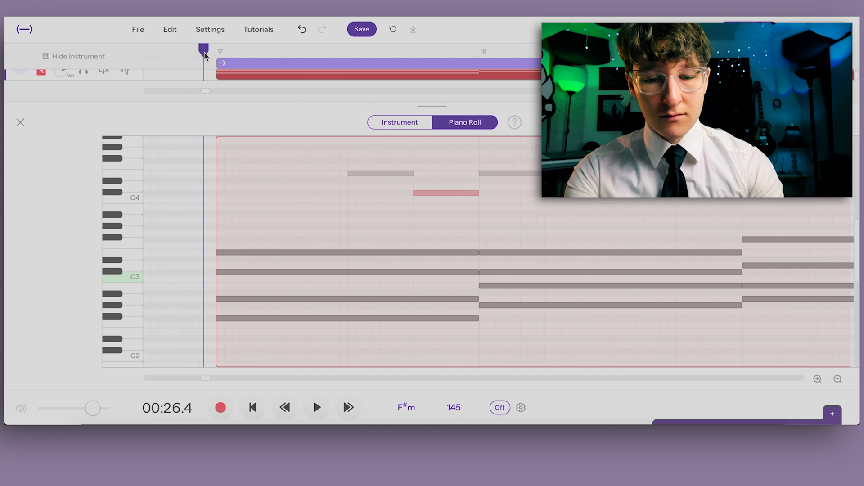
pyautogui.press('space')
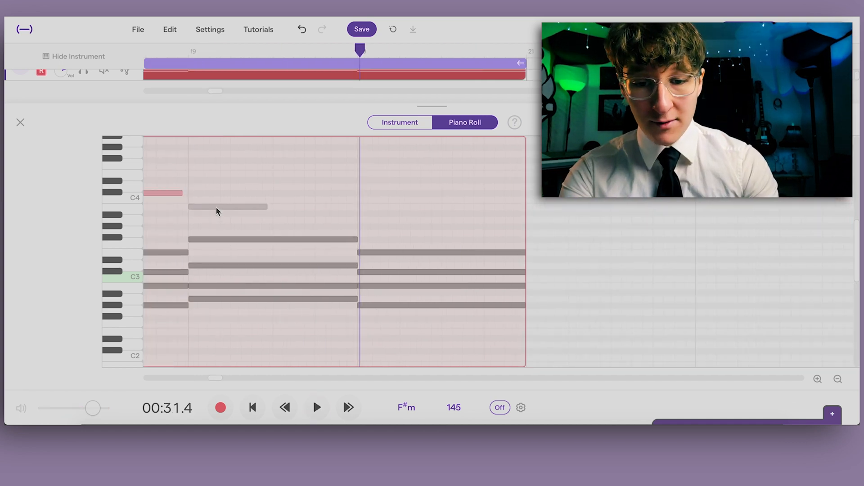
pyautogui.moveTo(216, 211); pyautogui.dragTo(318, 194)
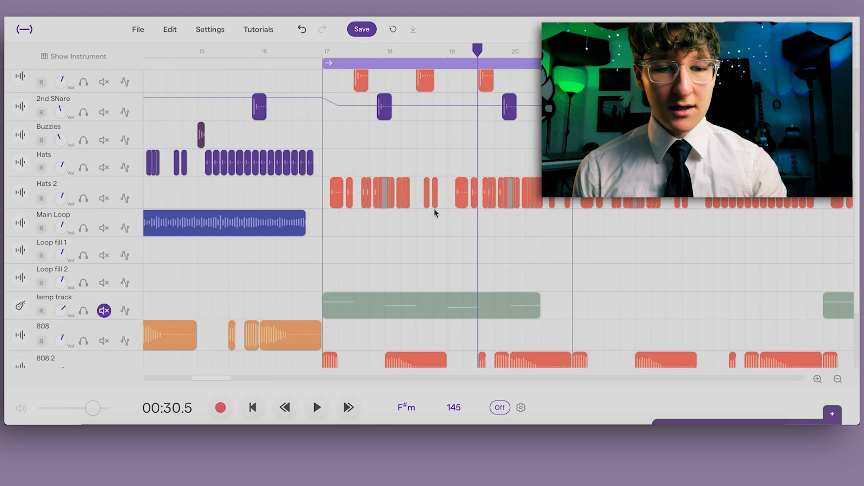
# Step: Repeat the four-bar Pressure region so that it fills bars 17 to 32
pyautogui.scroll(-3, 434, 211)
pyautogui.hscroll(1, 436, 213)
pyautogui.scroll(-5, 435, 213)
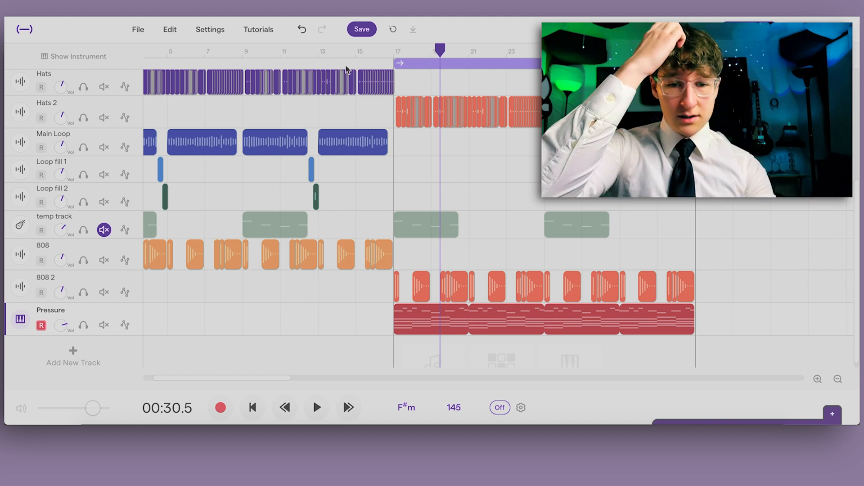
pyautogui.scroll(5, 377, 179)
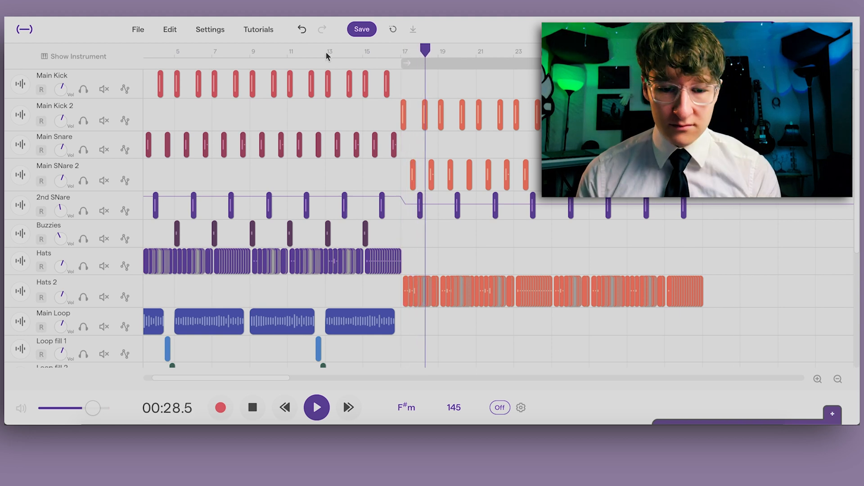
# Step: Delete the Hats 2 clips in bars 17 to 24, keeping those from bar 25 onward
pyautogui.scroll(-5, 552, 350)
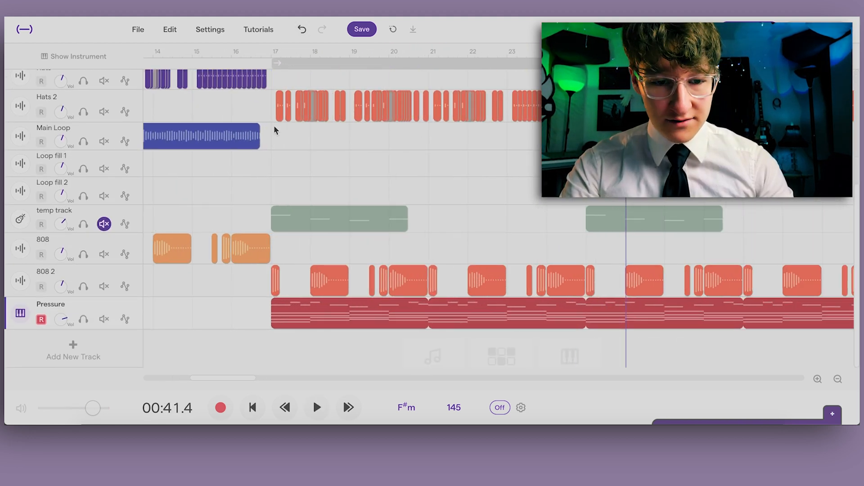
pyautogui.click(275, 130)
pyautogui.scroll(3, 275, 131)
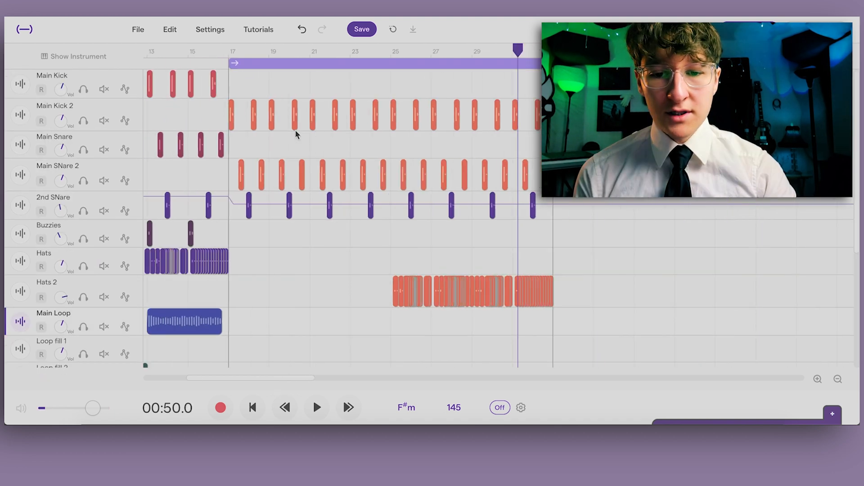
# Step: Add a Filter effect to the Main Kick 2 track
pyautogui.hscroll(-3, 277, 131)
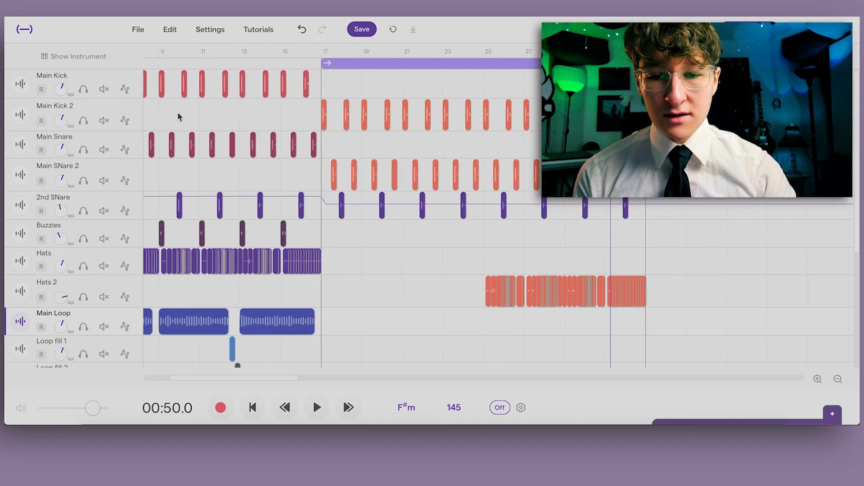
pyautogui.click(23, 112)
pyautogui.click(250, 289)
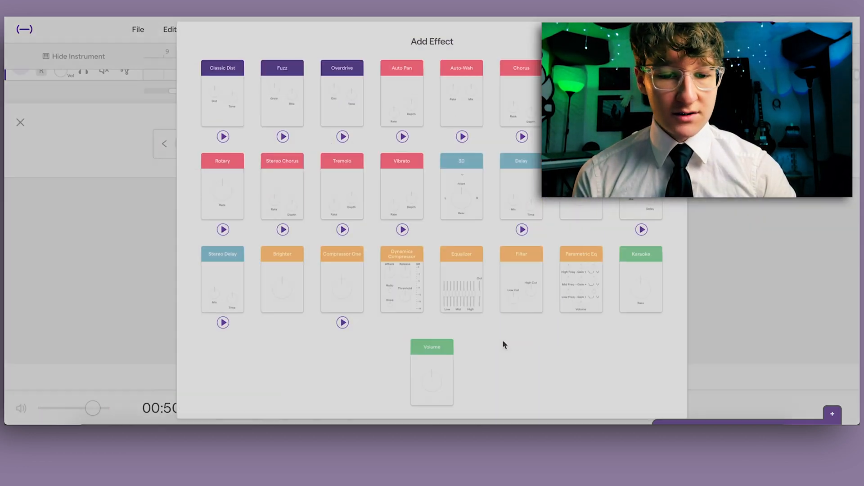
pyautogui.click(538, 280)
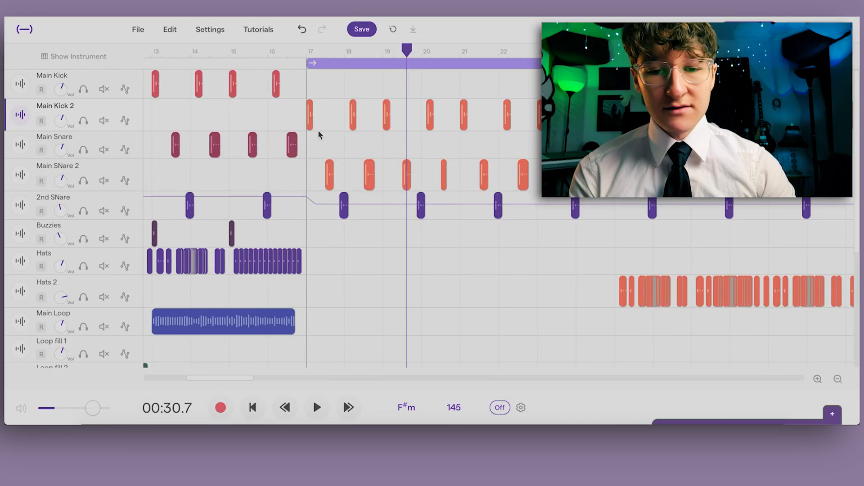
# Step: Move the kick clip at the start of bar 17 from the Main Kick 2 track to the Main Kick track
pyautogui.scroll(3, 318, 129)
pyautogui.click(300, 115)
pyautogui.scroll(3, 299, 115)
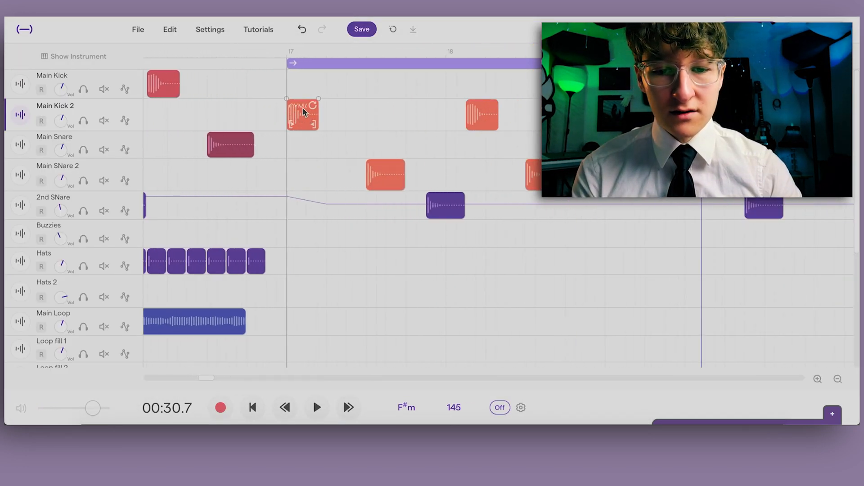
pyautogui.moveTo(304, 112); pyautogui.dragTo(305, 87)
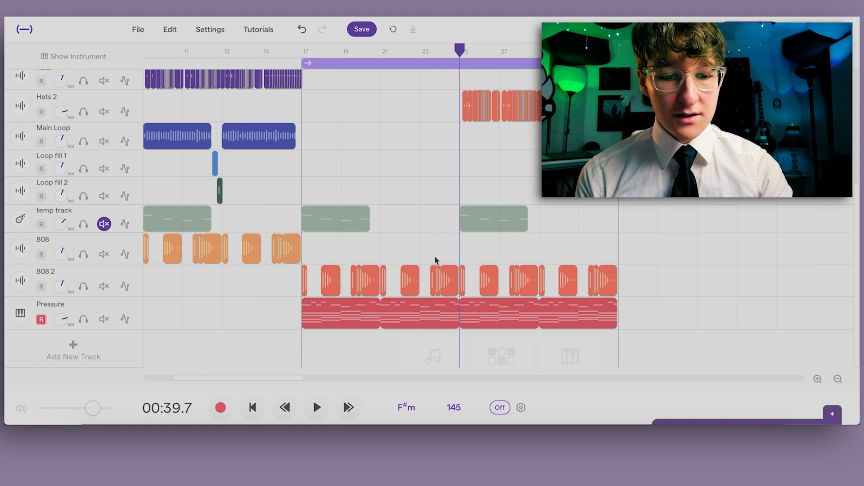
# Step: Split the looped Pressure region at bar 25 and open the notes of its first half for editing
pyautogui.click(476, 314)
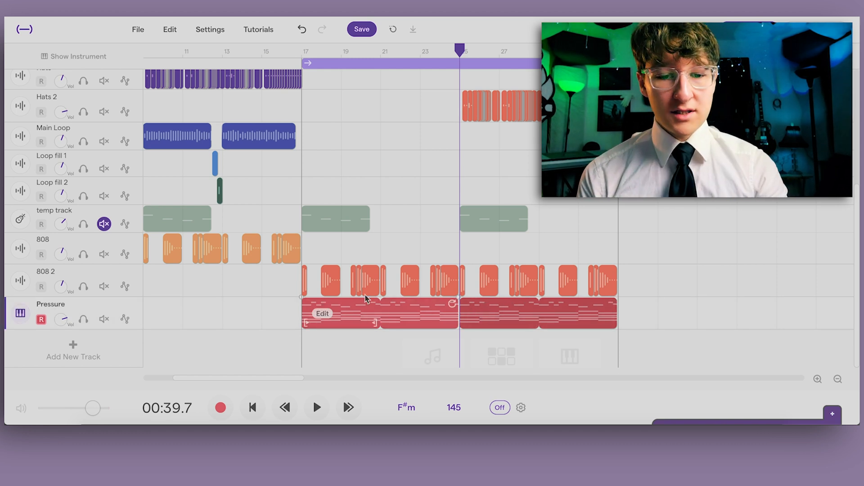
pyautogui.click(324, 314)
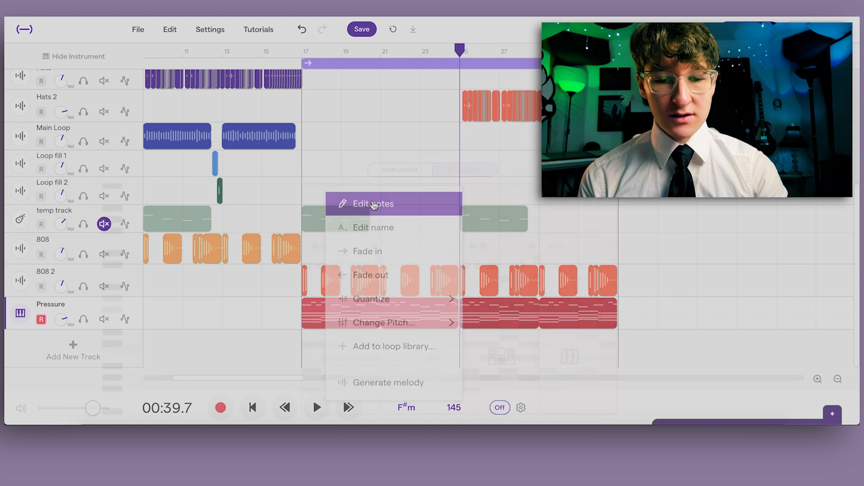
pyautogui.click(345, 202)
# Step: Delete the Main SNare 2 hit in the second half of bar 24
pyautogui.scroll(2, 310, 237)
pyautogui.scroll(2, 343, 215)
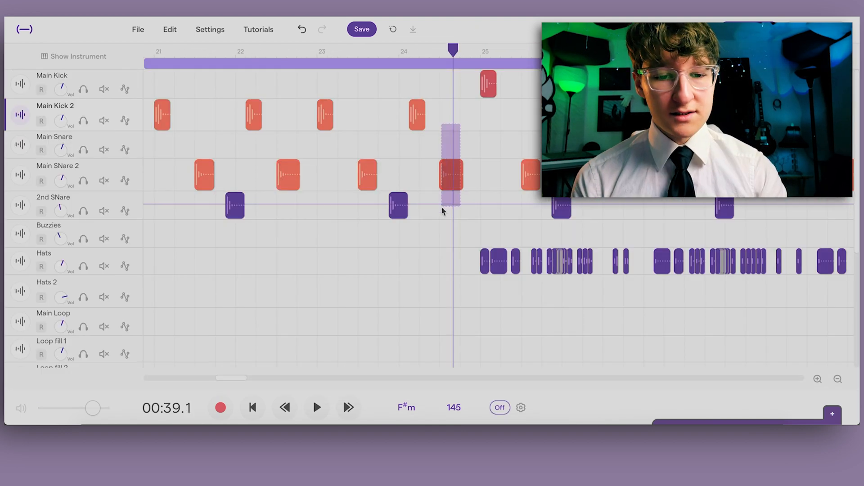
pyautogui.scroll(-1, 433, 277)
pyautogui.scroll(-5, 432, 277)
pyautogui.scroll(-2, 418, 124)
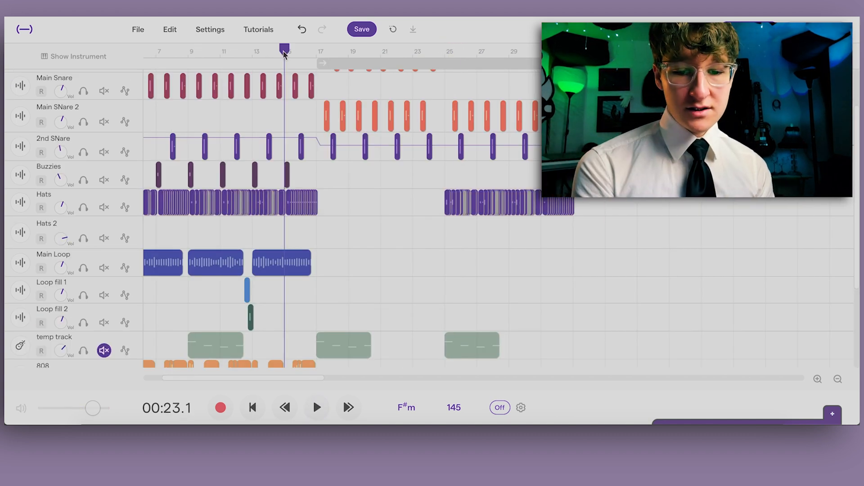
# Step: In Finder, locate Cymatics - White Noise Down 9.wav in the Trap Starter Pack's White Noise folder and add it to the project as a new track
pyautogui.hscroll(-1, 284, 56)
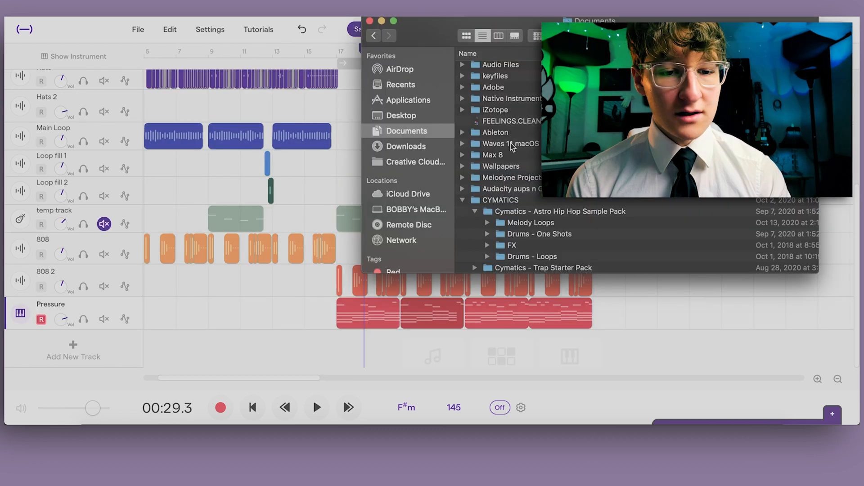
pyautogui.scroll(-1, 506, 224)
pyautogui.scroll(1, 490, 238)
pyautogui.click(487, 245)
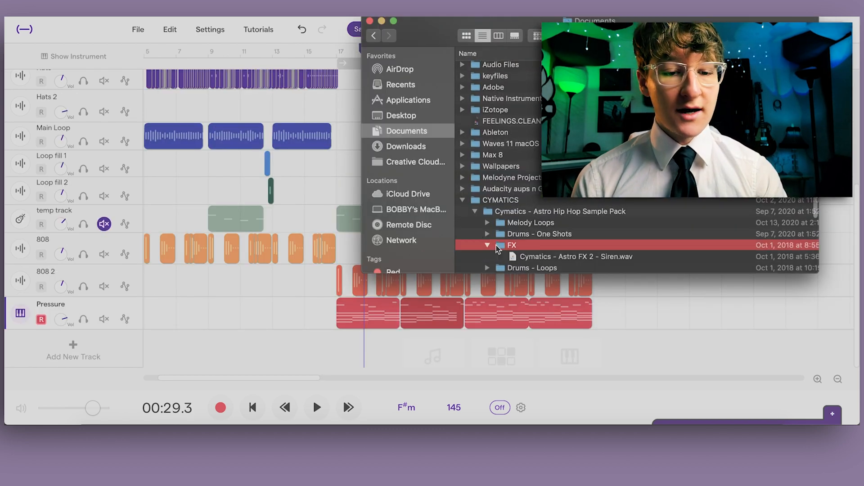
pyautogui.scroll(-5, 507, 249)
pyautogui.click(475, 111)
pyautogui.click(476, 260)
pyautogui.scroll(-5, 468, 247)
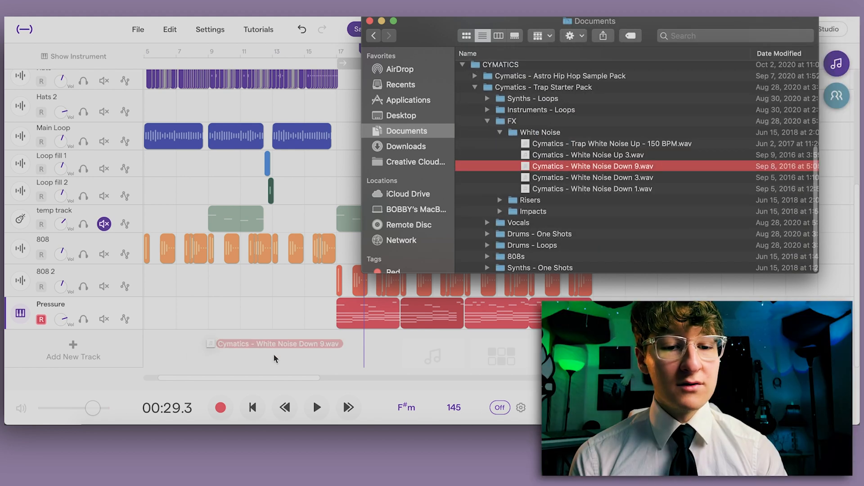
pyautogui.moveTo(273, 353); pyautogui.dragTo(324, 339)
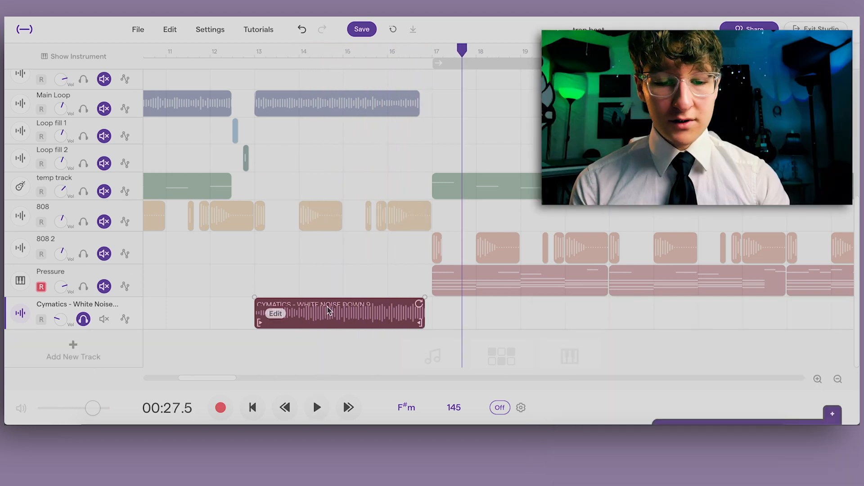
# Step: Reverse the earlier copy of the white noise clip, align it to end at bar 17, and play the transition from bar 13
pyautogui.moveTo(332, 310); pyautogui.dragTo(308, 310)
pyautogui.rightClick(232, 318)
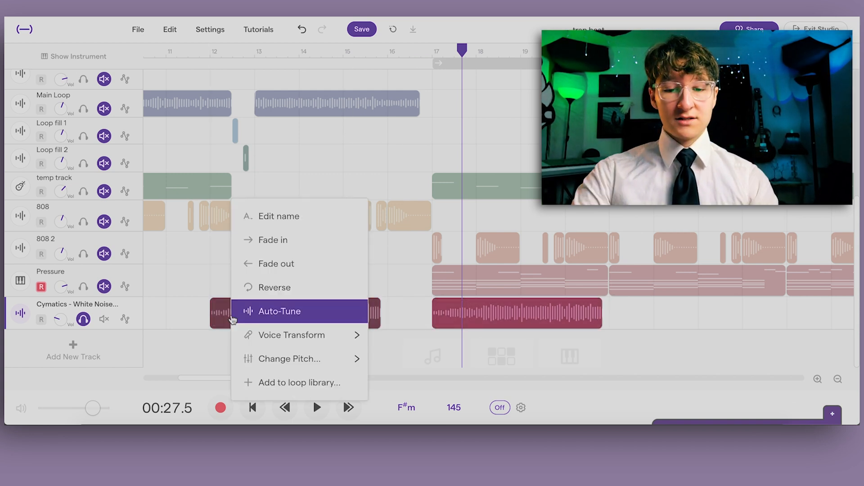
pyautogui.click(291, 286)
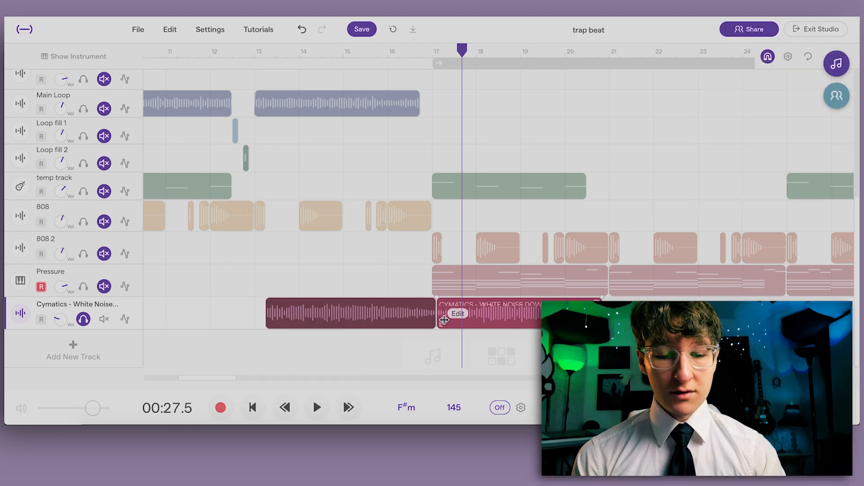
pyautogui.click(256, 51)
pyautogui.press('space')
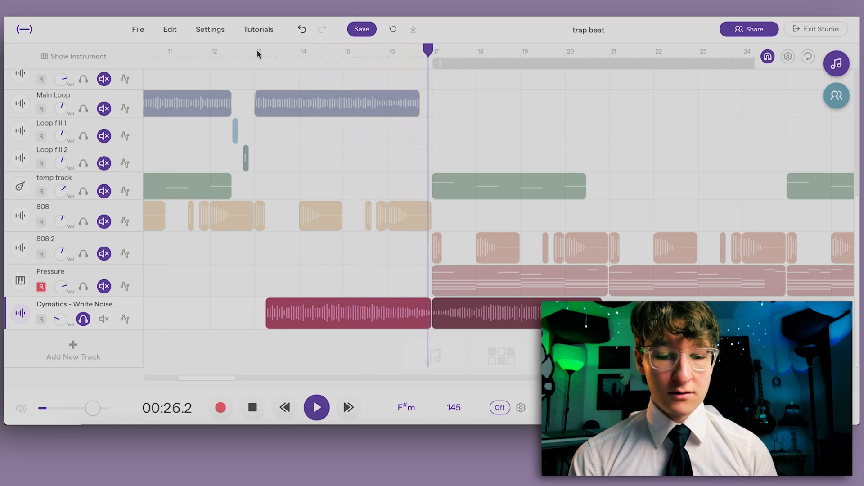
pyautogui.press('space')
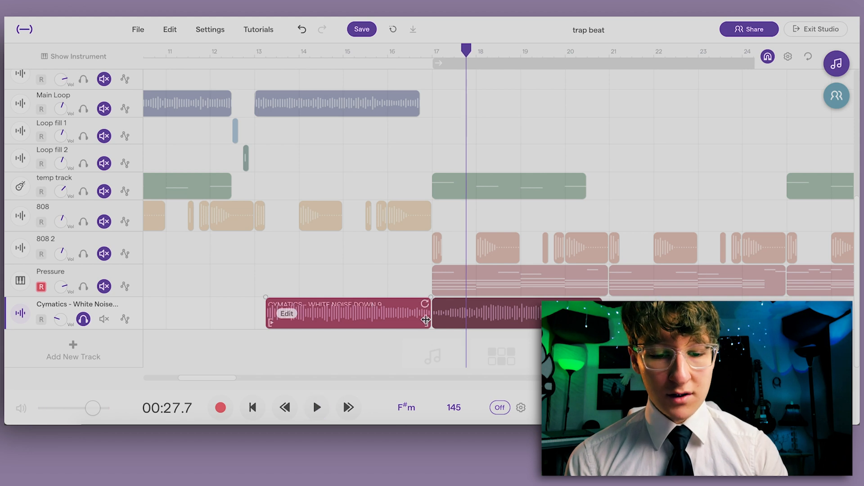
# Step: Shorten both white noise clips with a fade in before and a fade out after bar 17, and lower the track's volume
pyautogui.moveTo(426, 320); pyautogui.dragTo(386, 325)
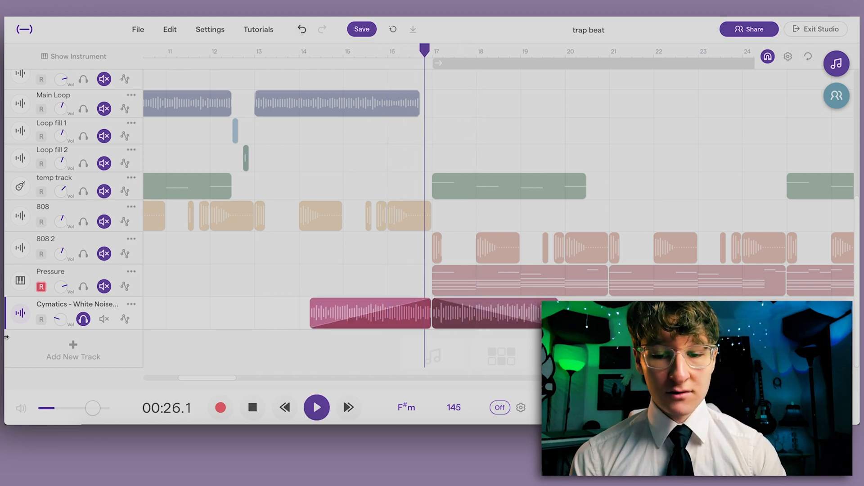
pyautogui.moveTo(60, 320); pyautogui.dragTo(62, 338)
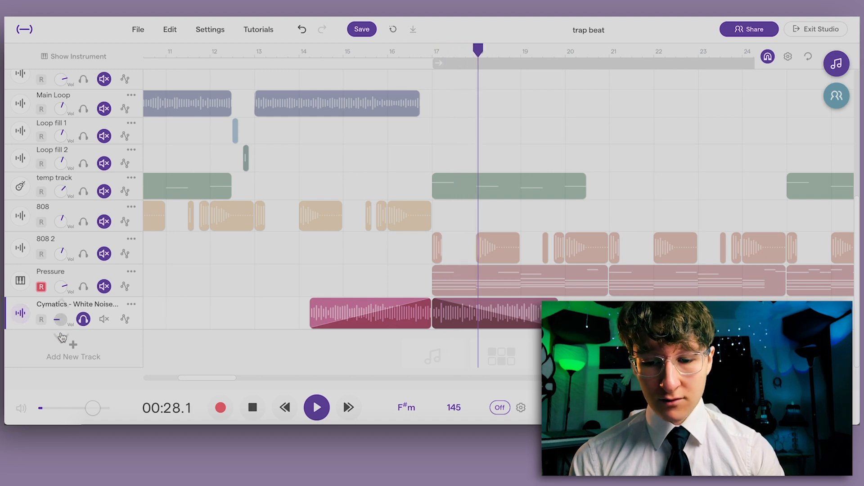
pyautogui.click(20, 314)
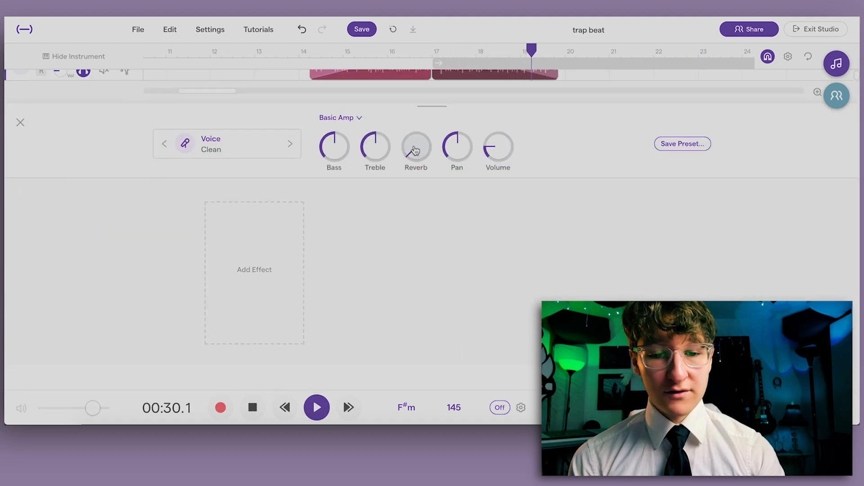
pyautogui.click(20, 122)
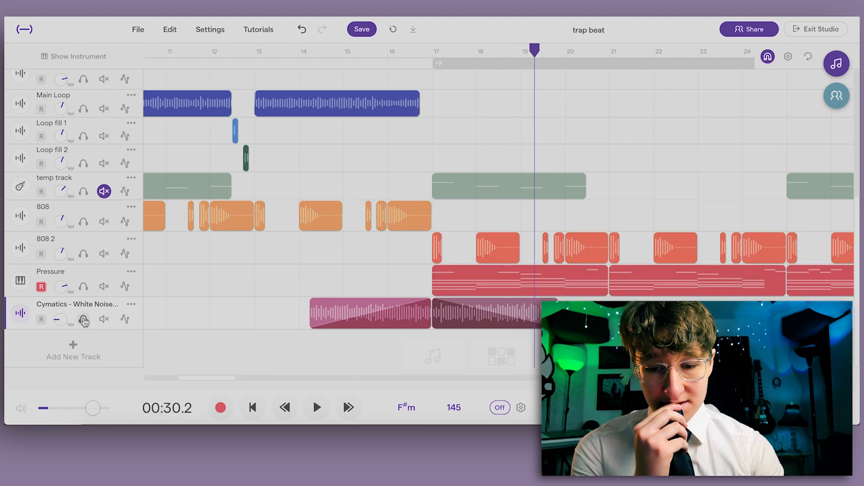
pyautogui.click(84, 320)
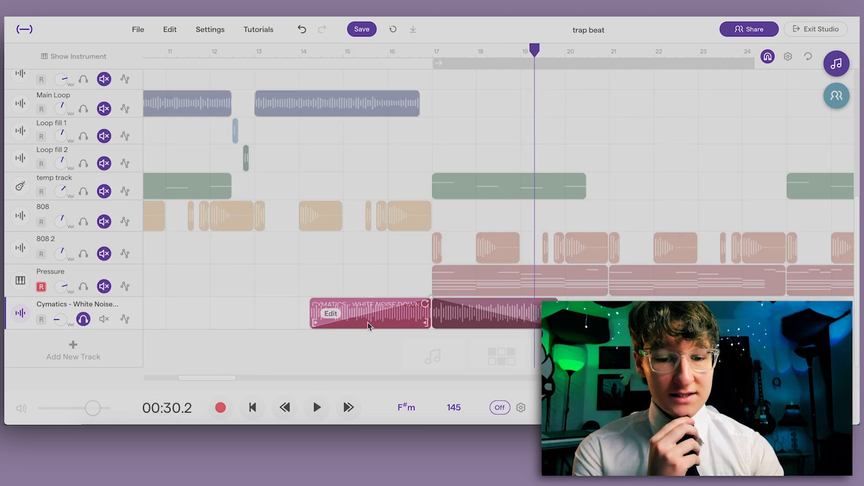
pyautogui.click(26, 317)
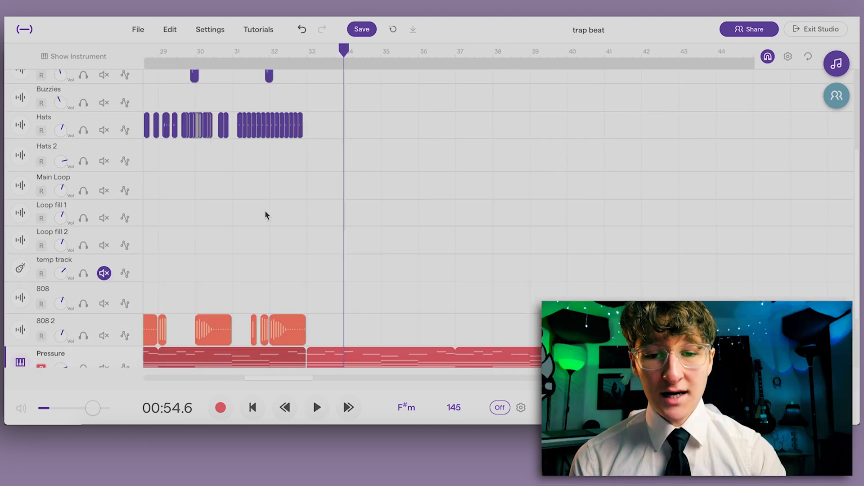
# Step: Apply a Stereo Delay with a high mix to the soloed track with the bar 32 hit, and start adding a second effect
pyautogui.scroll(5, 266, 215)
pyautogui.hscroll(-5, 265, 215)
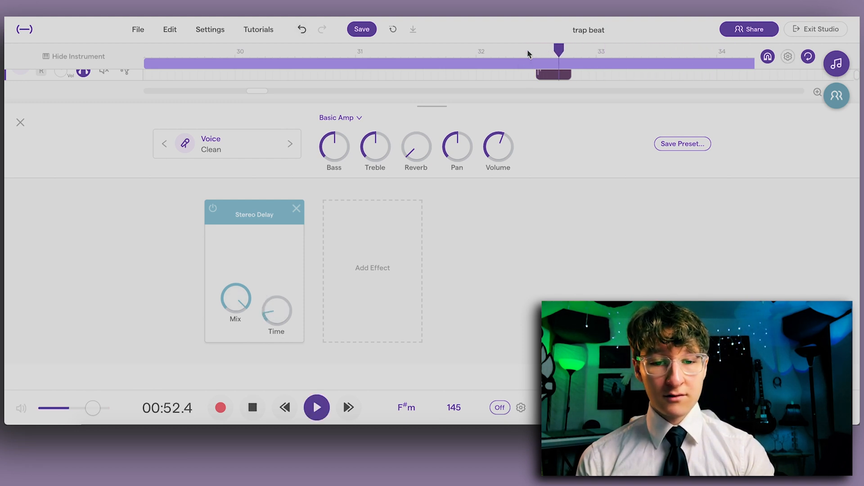
pyautogui.click(376, 272)
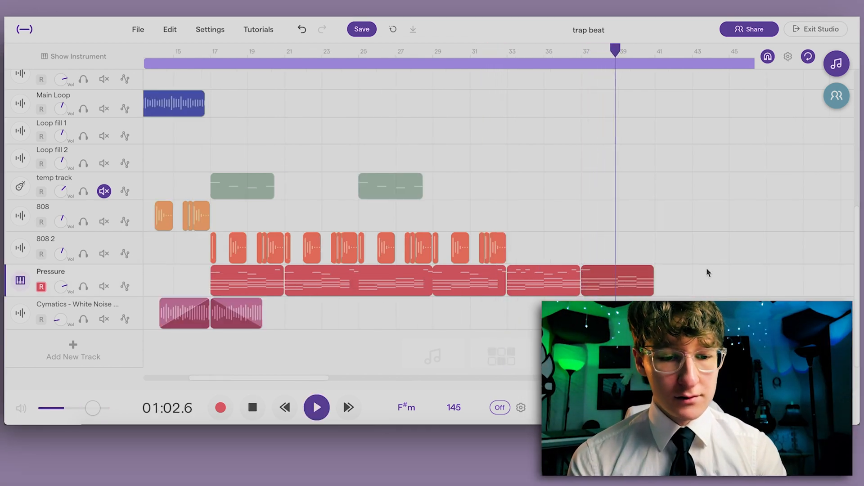
# Step: Loop the Pressure region starting at bar 37 out to bar 45
pyautogui.moveTo(652, 271); pyautogui.dragTo(726, 271)
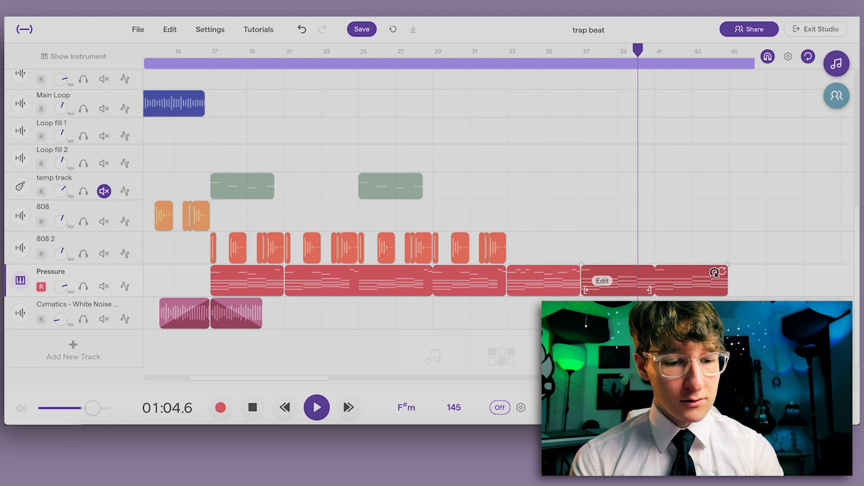